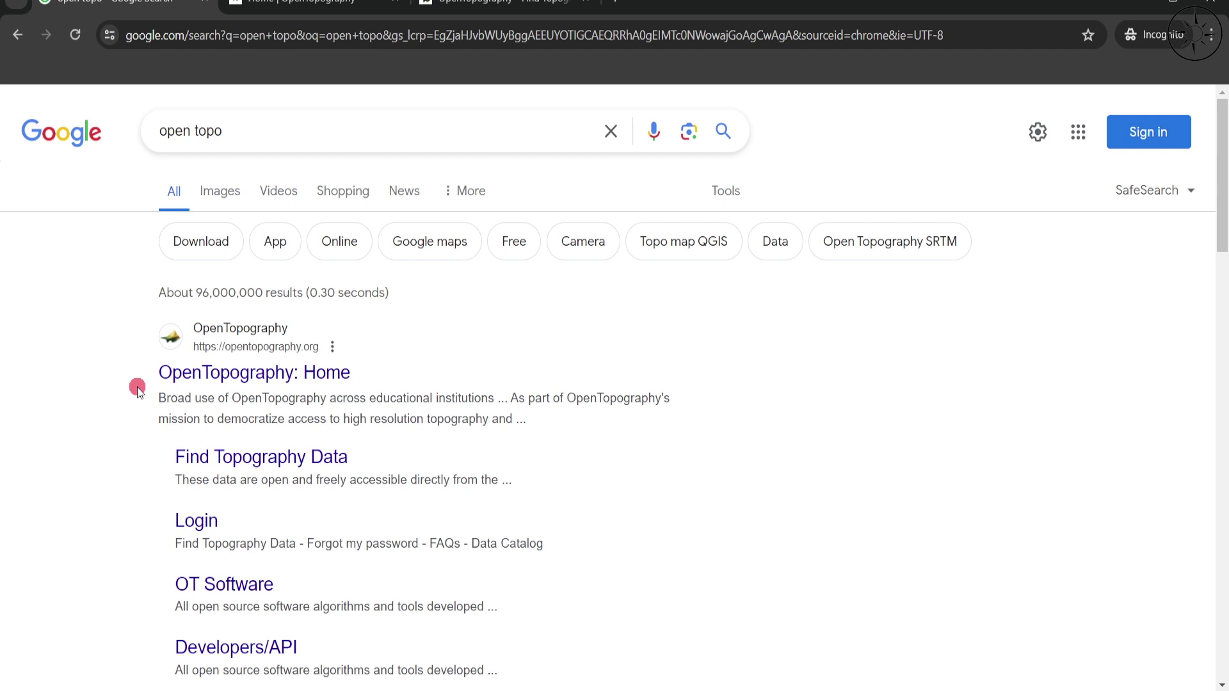
Switch to the OpenTopography home page and scroll through Latest News and Blog Posts
{"action": "key", "text": "ctrl+Tab"}
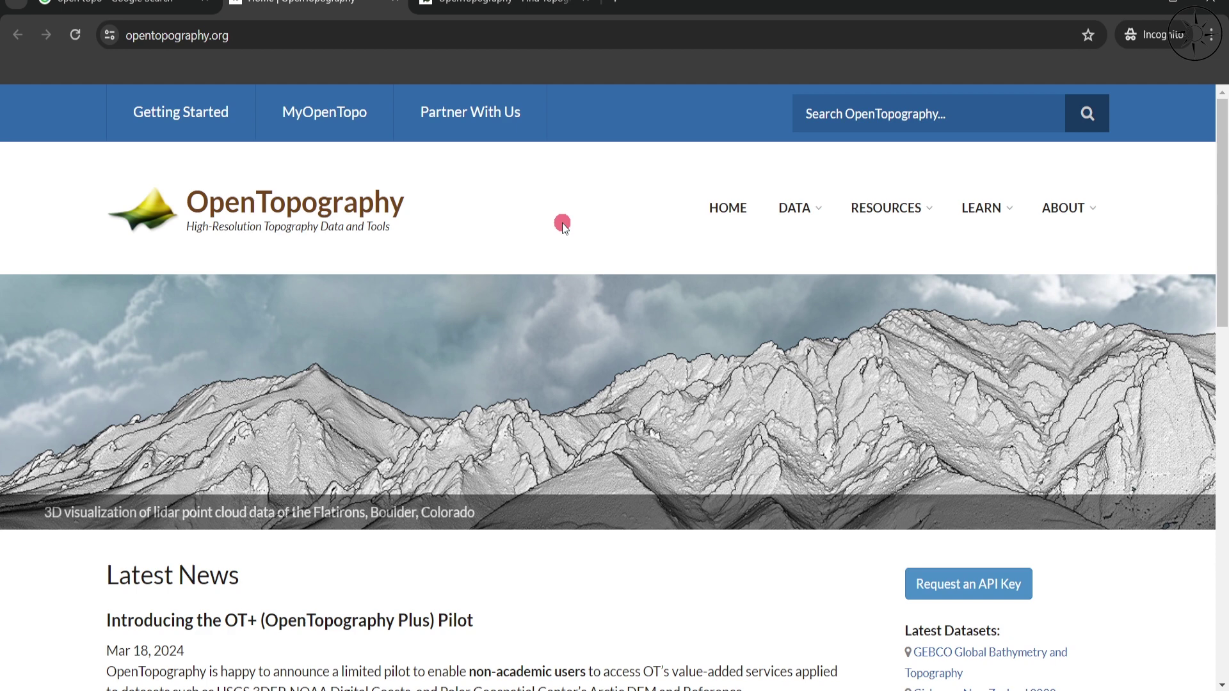
{"action": "scroll", "coordinate": [549, 523], "scroll_direction": "down", "scroll_amount": 4}
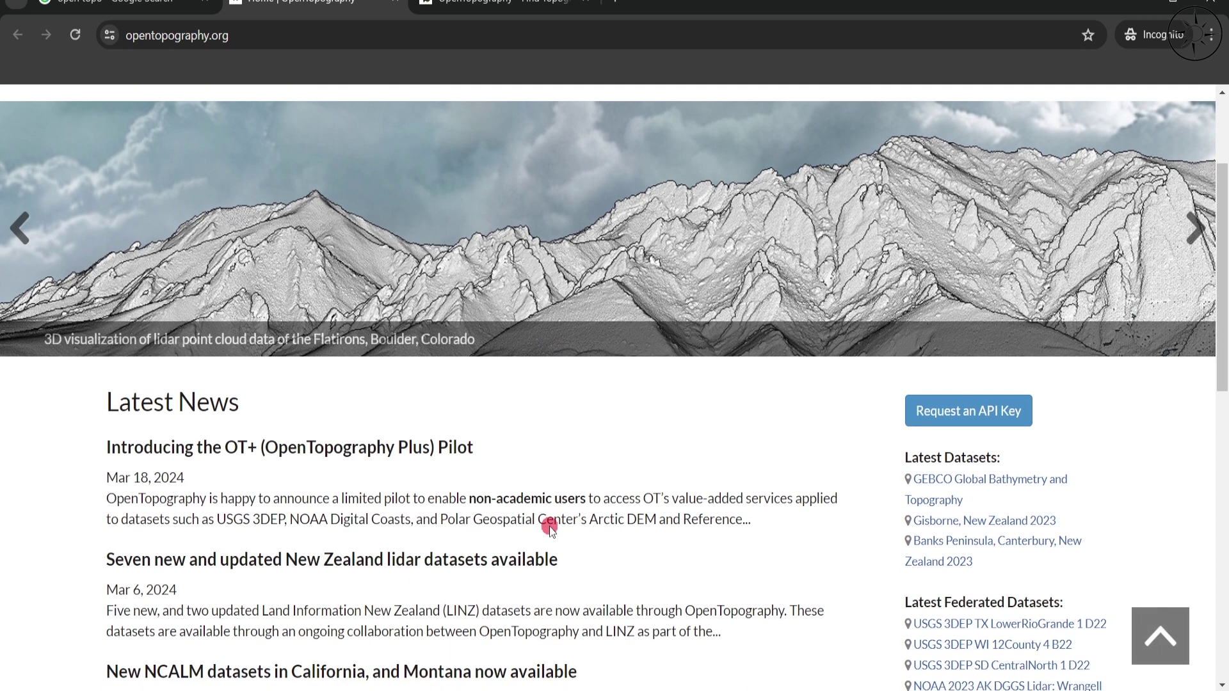
{"action": "scroll", "coordinate": [69, 450], "scroll_direction": "down", "scroll_amount": 1}
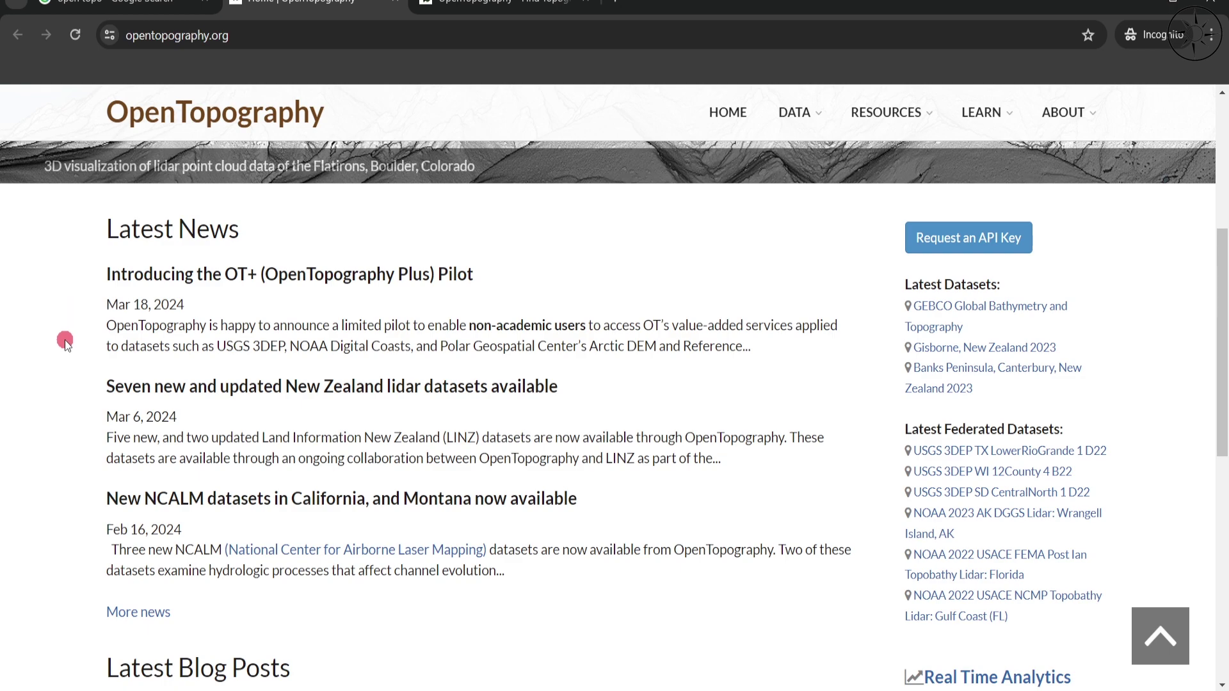
{"action": "scroll", "coordinate": [65, 342], "scroll_direction": "down", "scroll_amount": 4}
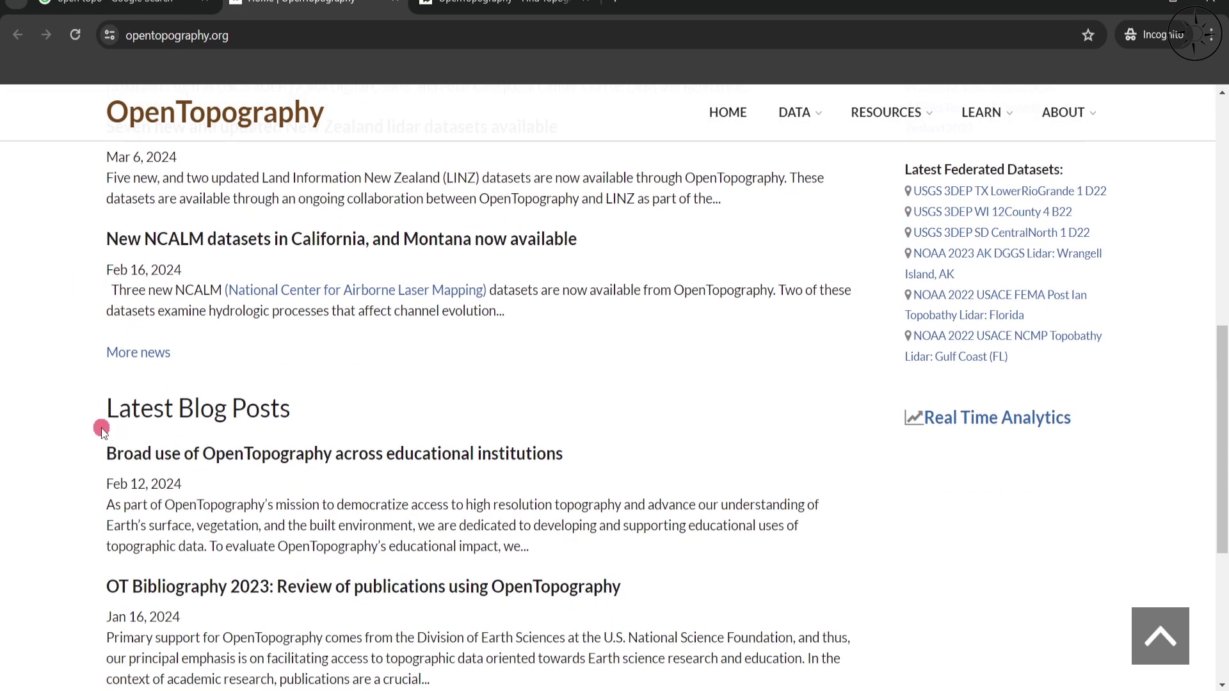
{"action": "scroll", "coordinate": [72, 417], "scroll_direction": "up", "scroll_amount": 10}
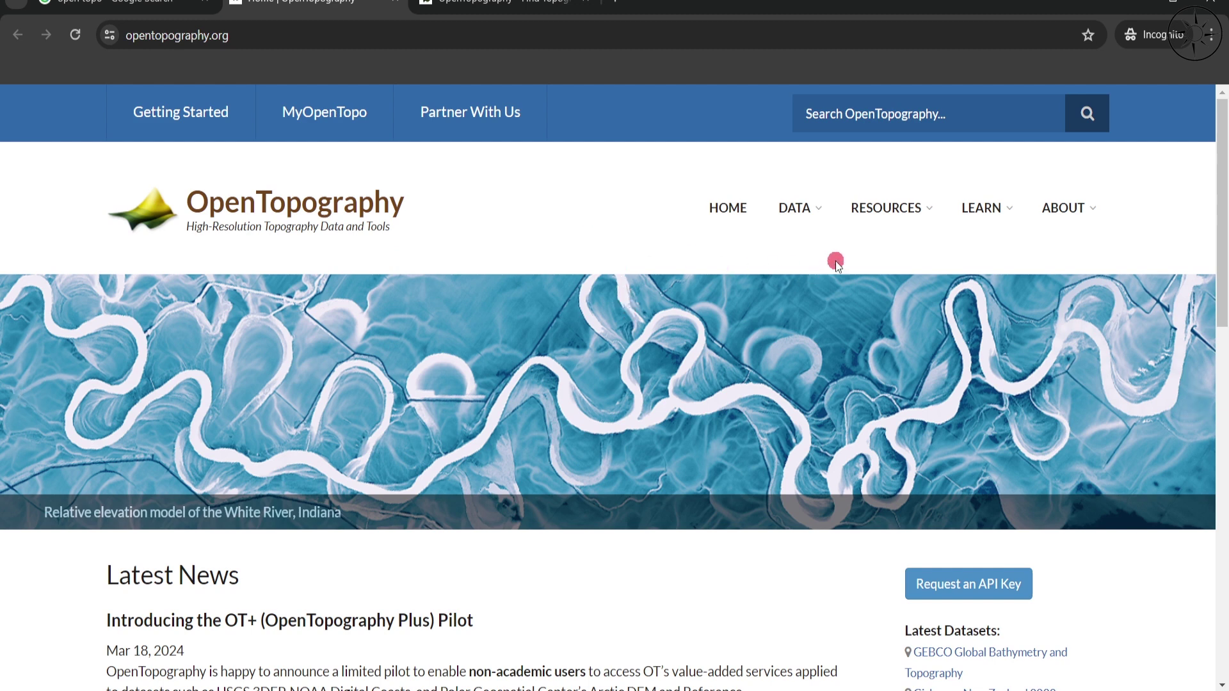
Open the Find Data Map link from the DATA menu in a new tab
{"action": "mouse_move", "coordinate": [808, 206]}
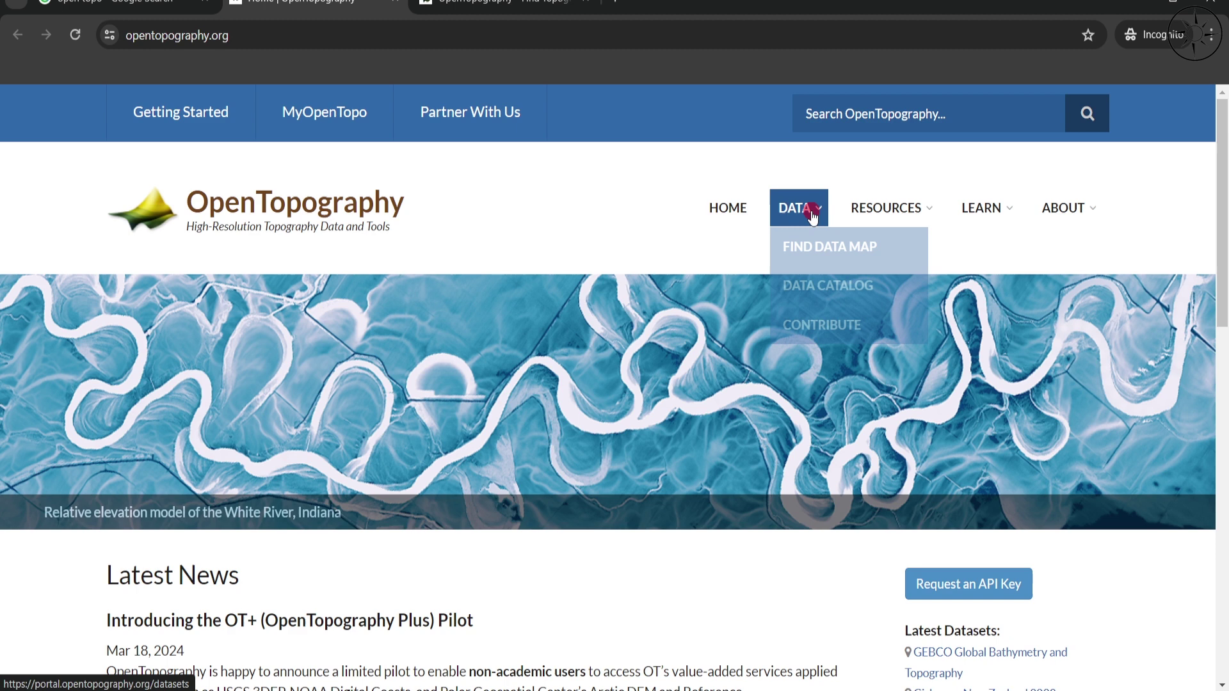
{"action": "right_click", "coordinate": [862, 263]}
{"action": "left_click", "coordinate": [913, 269]}
{"action": "scroll", "coordinate": [1224, 302], "scroll_direction": "down", "scroll_amount": 3}
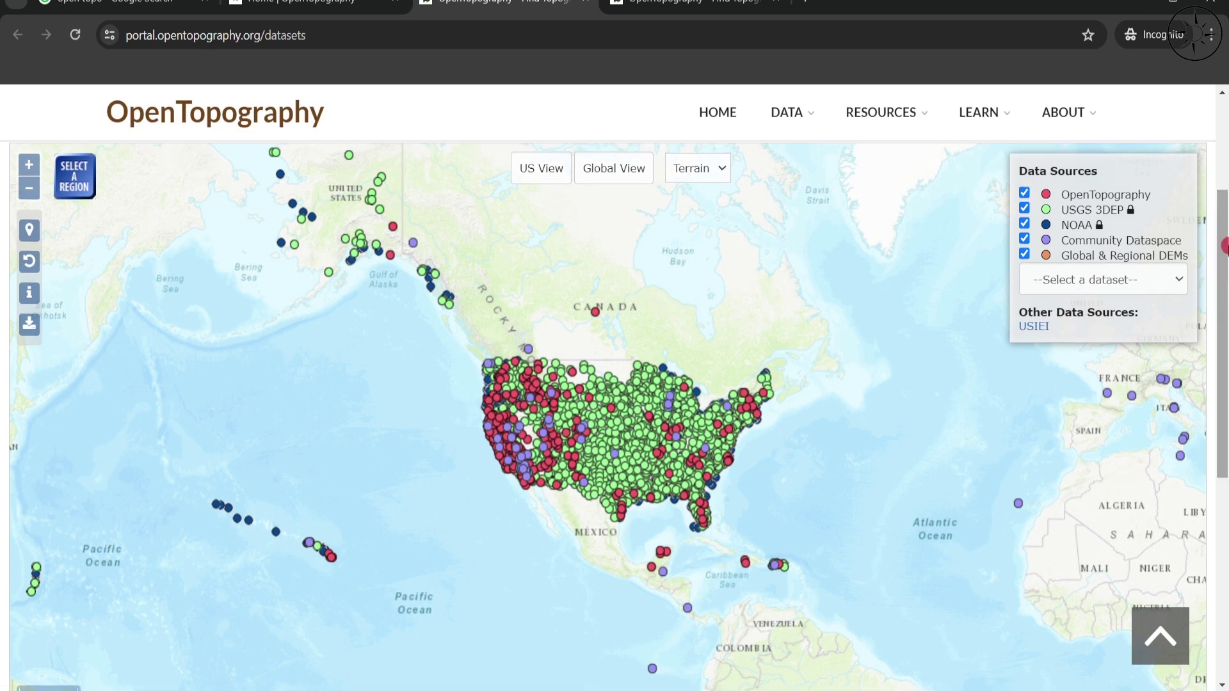
Uncheck OpenTopography, USGS 3DEP, NOAA and Community Dataspace, leaving only Global & Regional DEMs
{"action": "mouse_move", "coordinate": [1185, 220]}
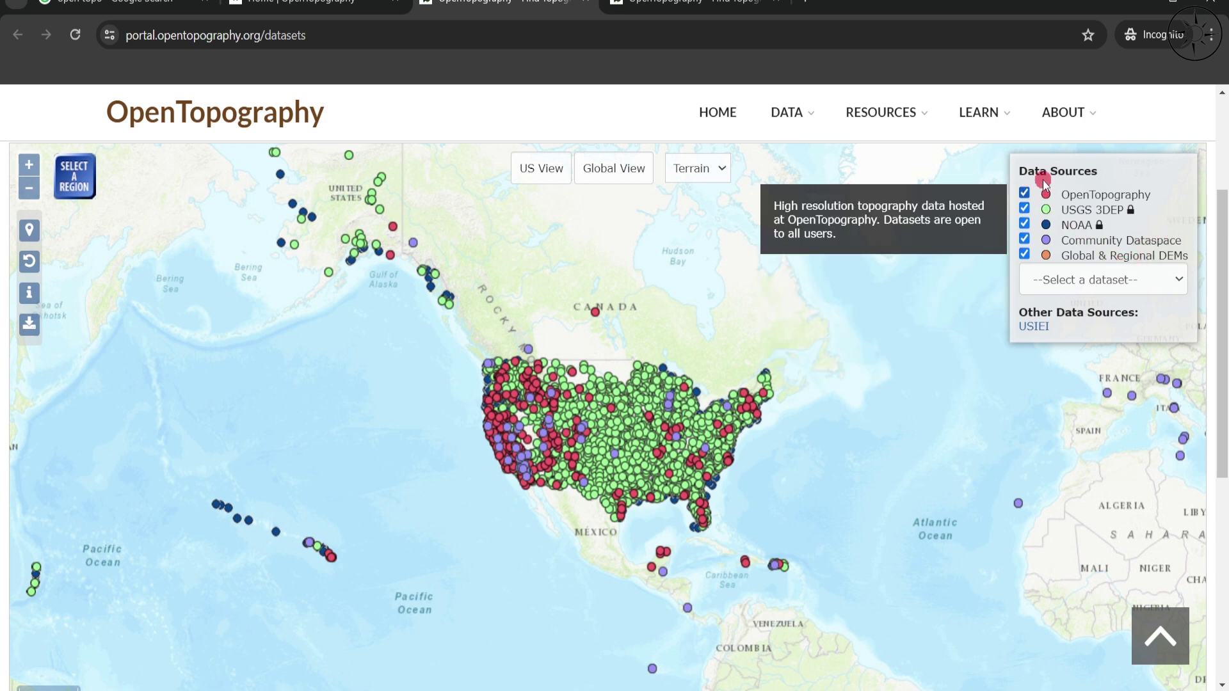
{"action": "left_click", "coordinate": [1024, 193]}
{"action": "left_click", "coordinate": [1024, 208]}
{"action": "left_click", "coordinate": [1024, 224]}
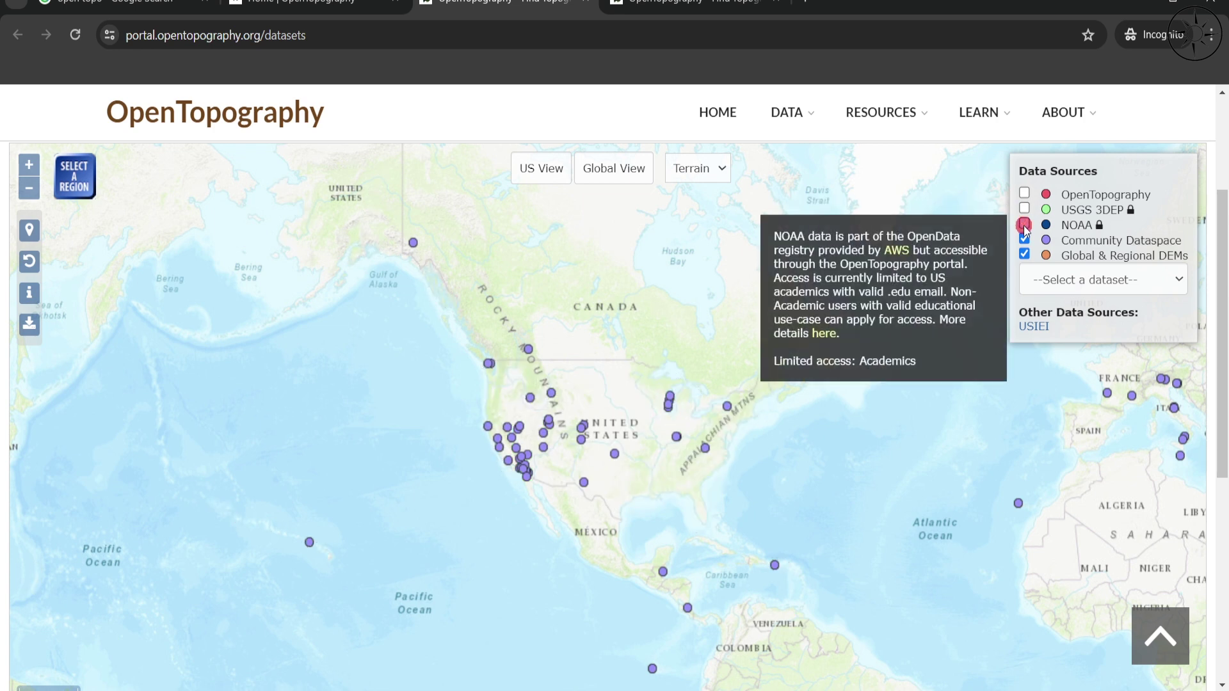
{"action": "left_click", "coordinate": [1024, 239]}
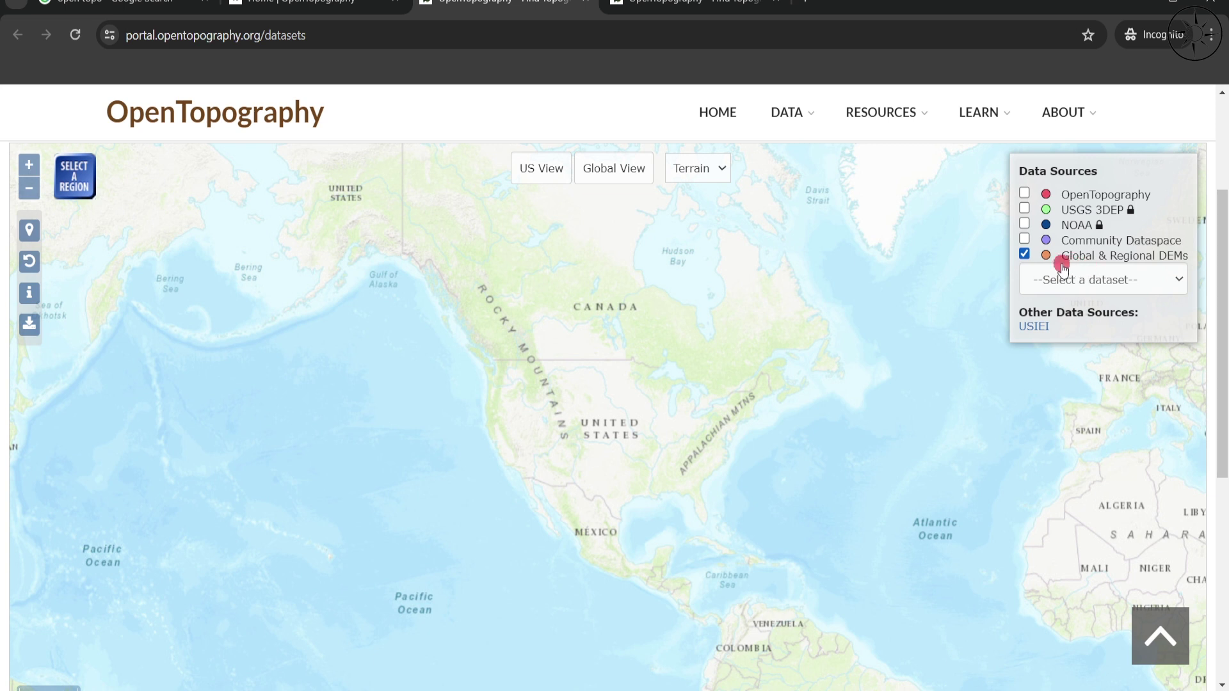
{"action": "mouse_move", "coordinate": [1073, 269]}
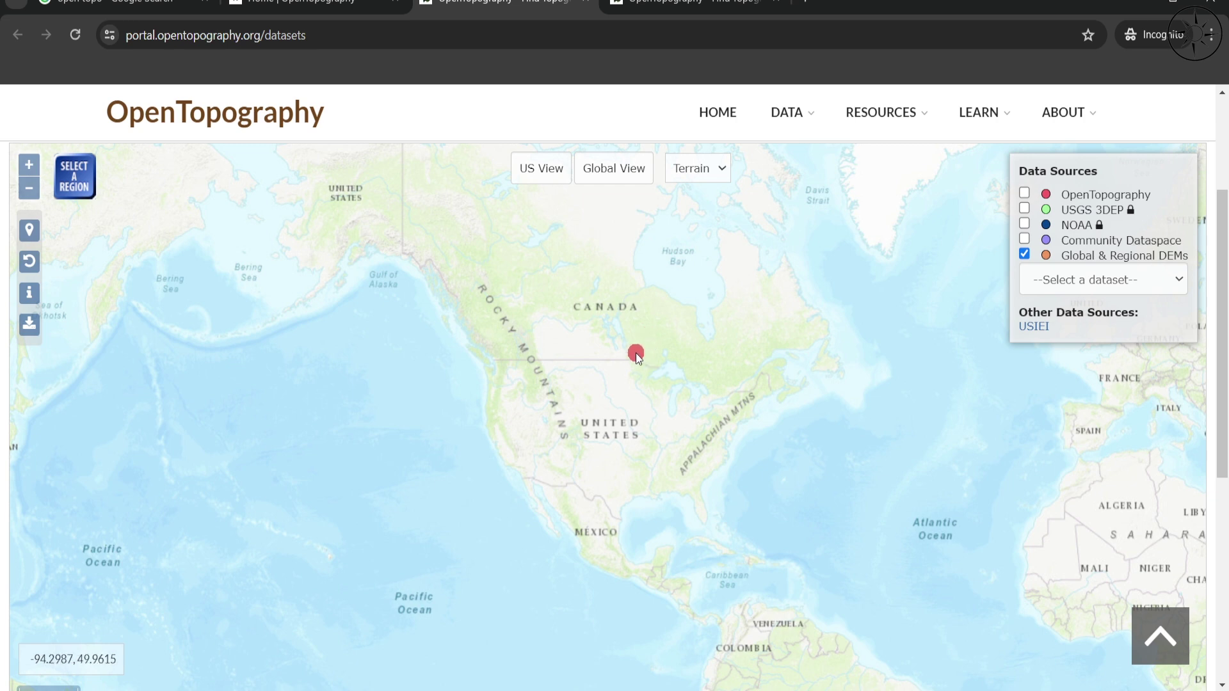
Zoom into the Chatfield area and draw a selection rectangle over the area of interest
{"action": "scroll", "coordinate": [649, 338], "scroll_direction": "up", "scroll_amount": 4}
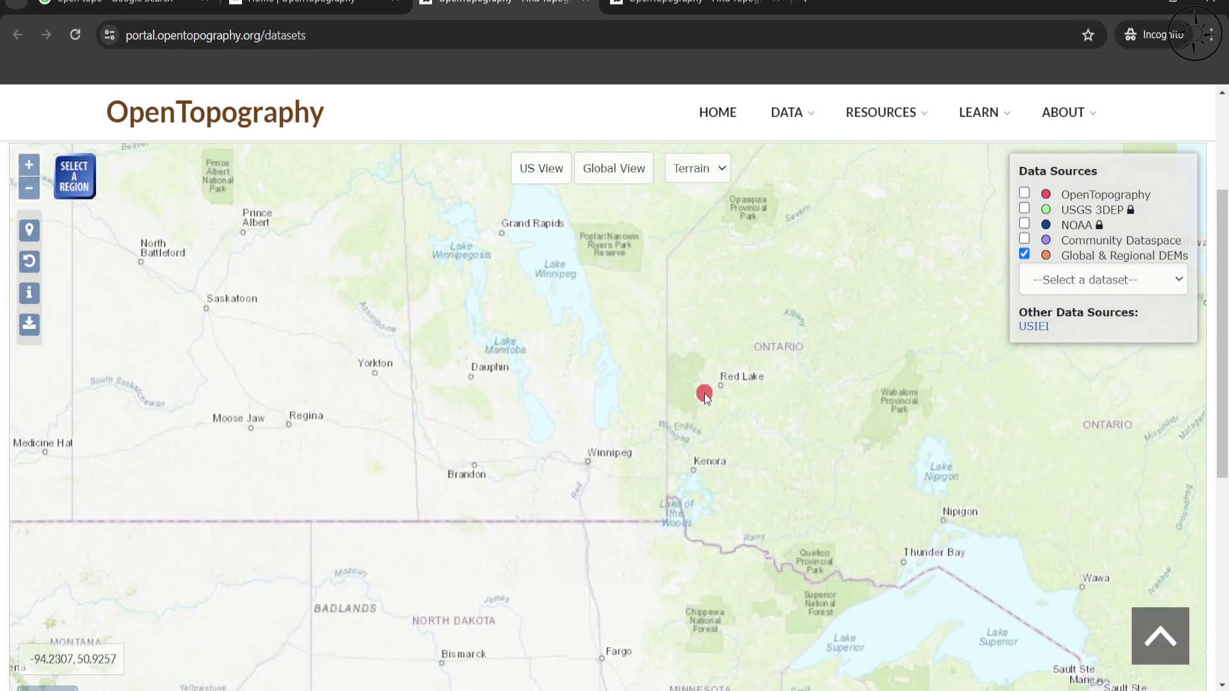
{"action": "scroll", "coordinate": [710, 416], "scroll_direction": "up", "scroll_amount": 4}
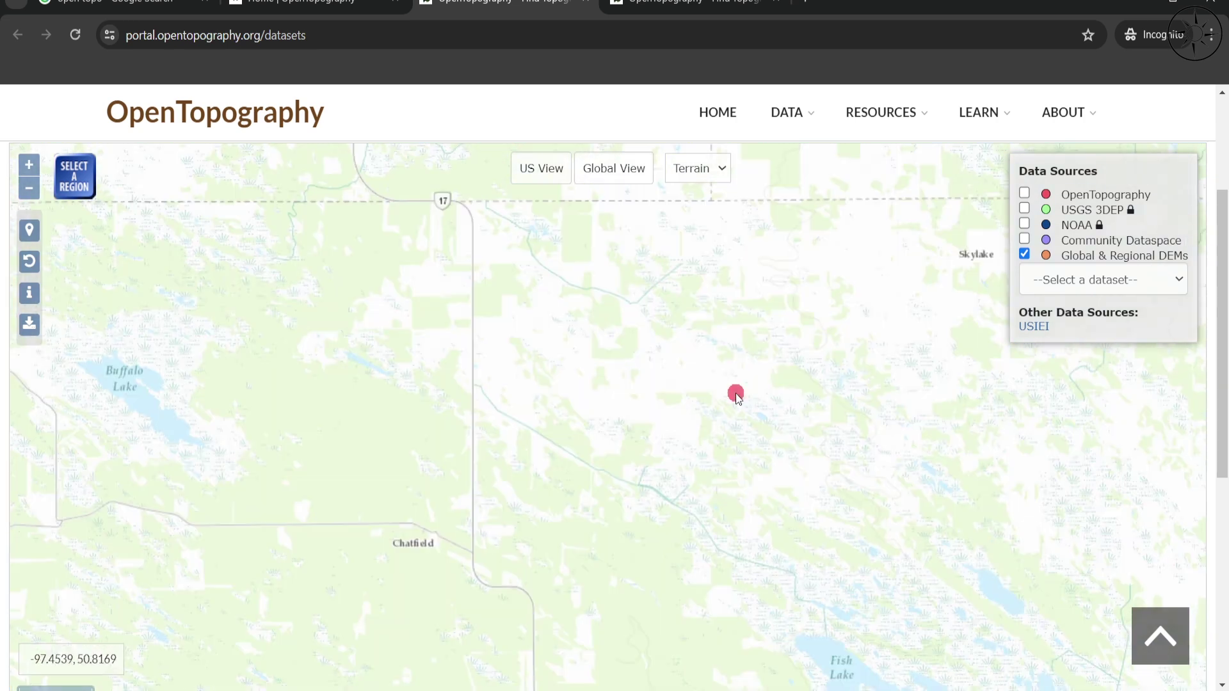
{"action": "left_click", "coordinate": [75, 176]}
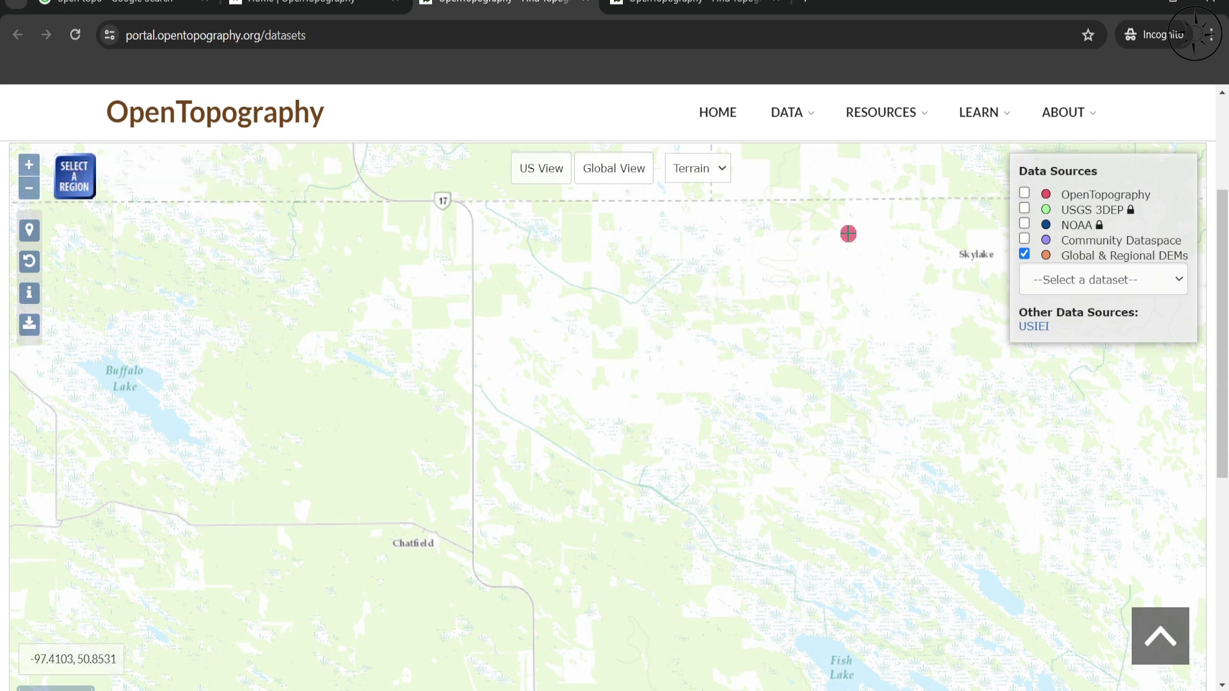
{"action": "left_click_drag", "start_coordinate": [853, 230], "coordinate": [522, 617]}
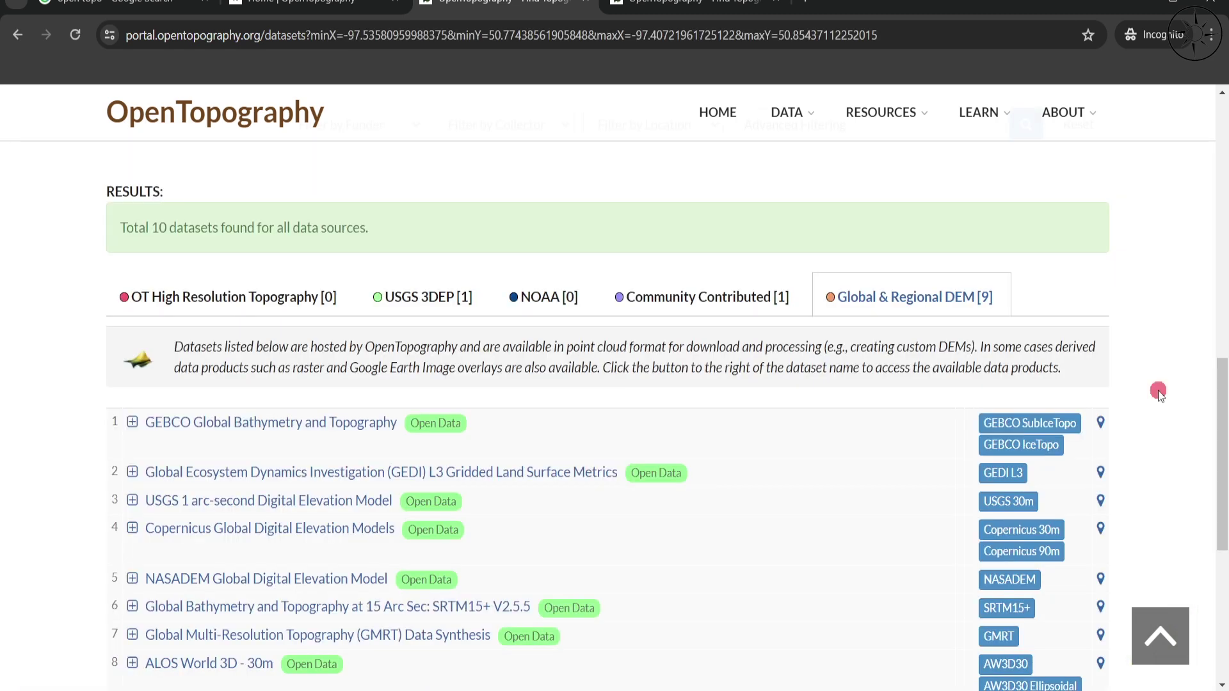
Open the USGS 30m dataset (USGS 1 arc-second DEM) from the results in a new tab
{"action": "scroll", "coordinate": [1158, 391], "scroll_direction": "down", "scroll_amount": 3}
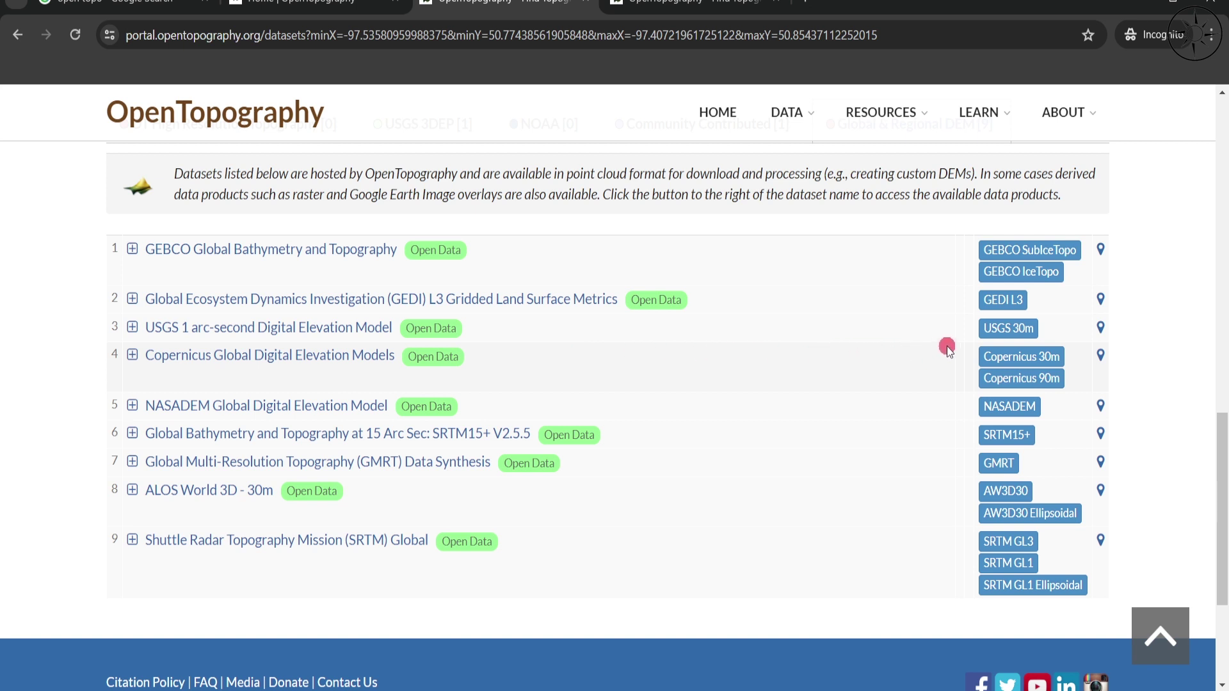
{"action": "left_click", "coordinate": [1005, 338], "text": "ctrl"}
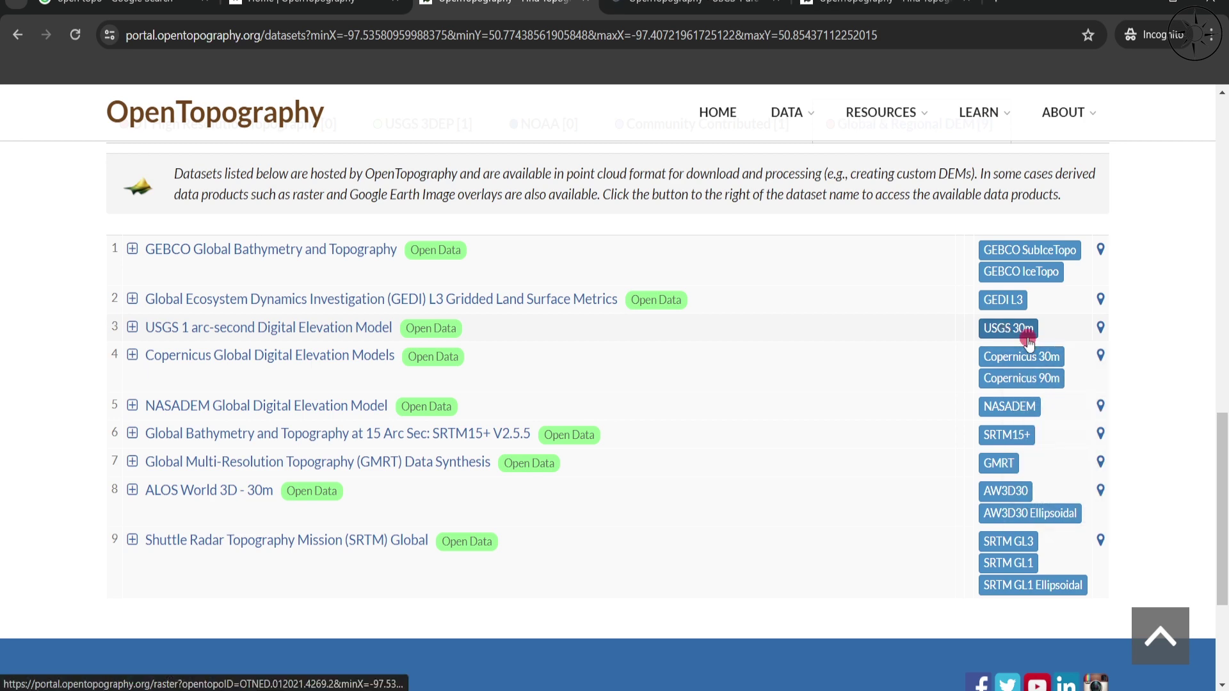
On the USGS 1 arc-second DEM page, set the data output format to GeoTiff
{"action": "key", "text": "ctrl+Tab"}
{"action": "scroll", "coordinate": [1119, 316], "scroll_direction": "down", "scroll_amount": 5}
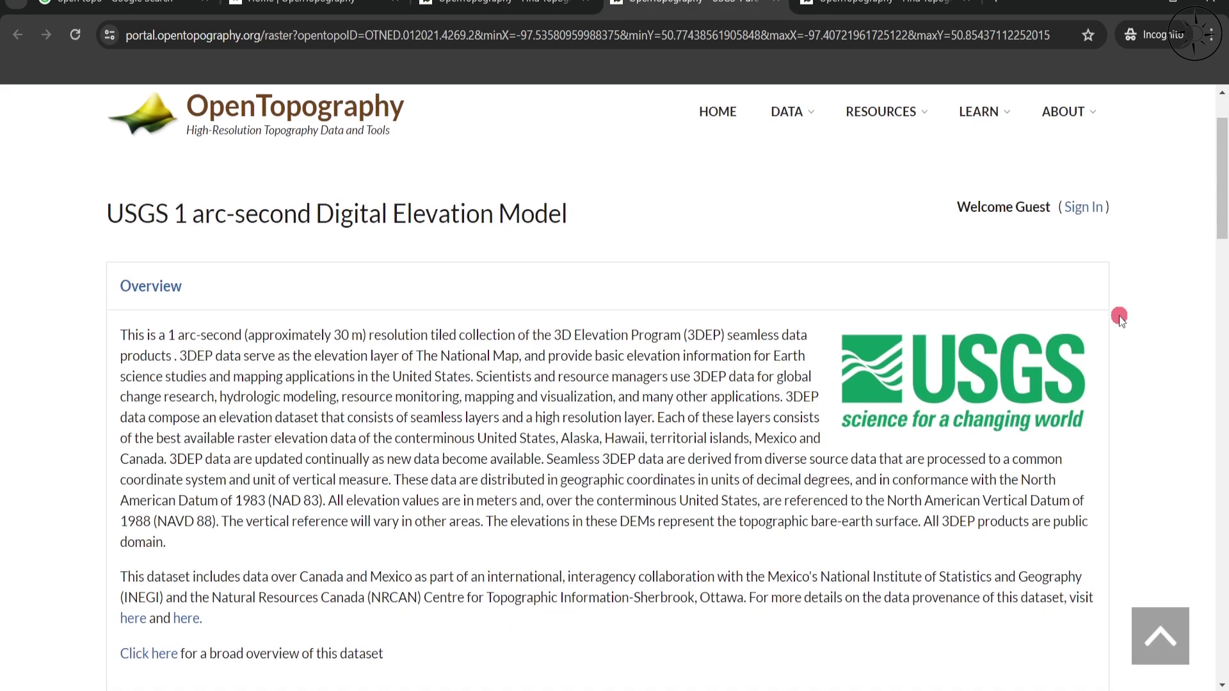
{"action": "scroll", "coordinate": [45, 367], "scroll_direction": "up", "scroll_amount": 4}
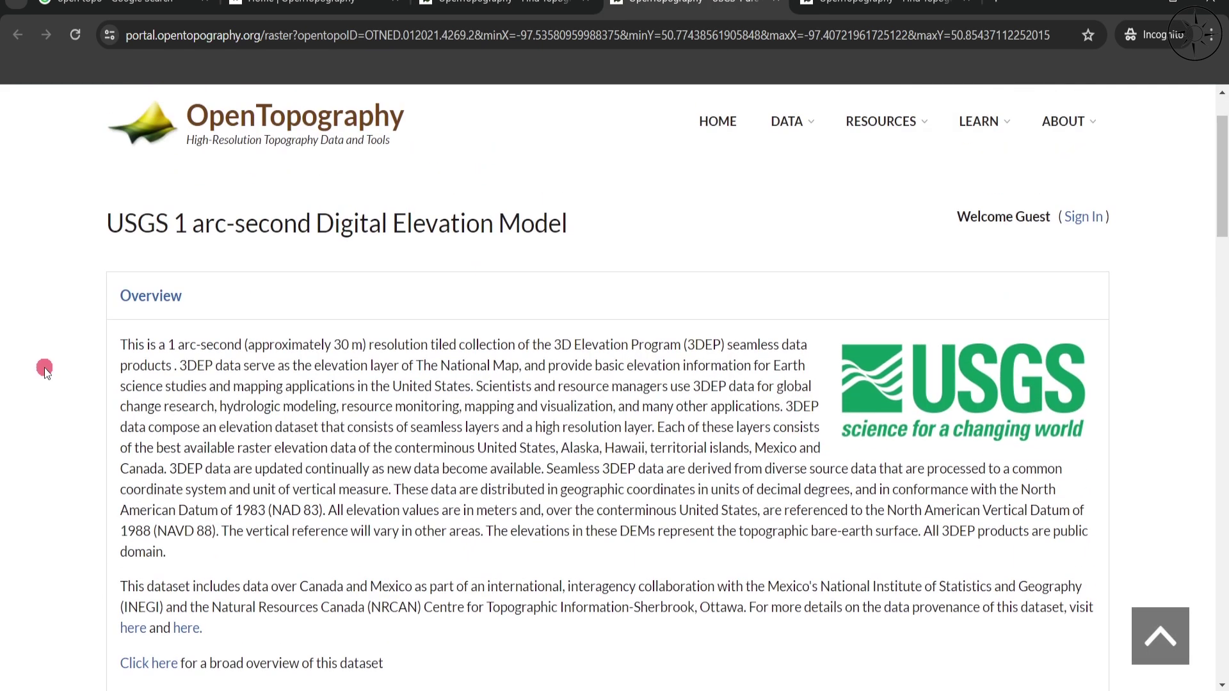
{"action": "scroll", "coordinate": [51, 368], "scroll_direction": "down", "scroll_amount": 10}
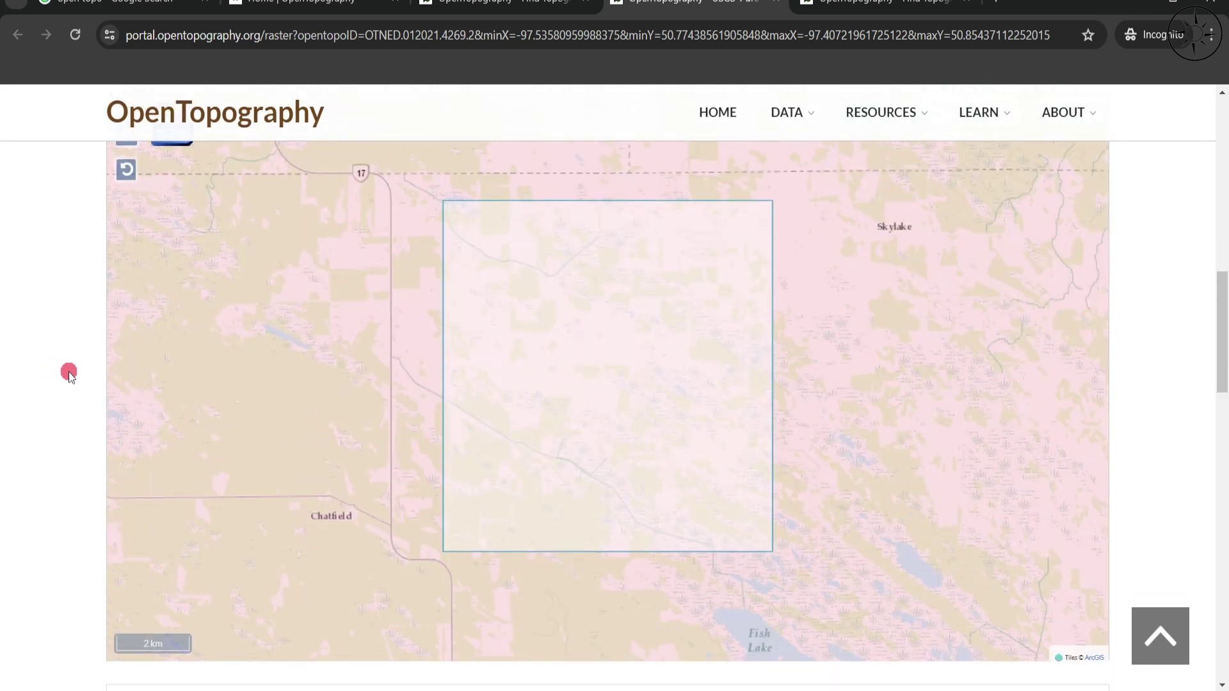
{"action": "scroll", "coordinate": [69, 375], "scroll_direction": "down", "scroll_amount": 8}
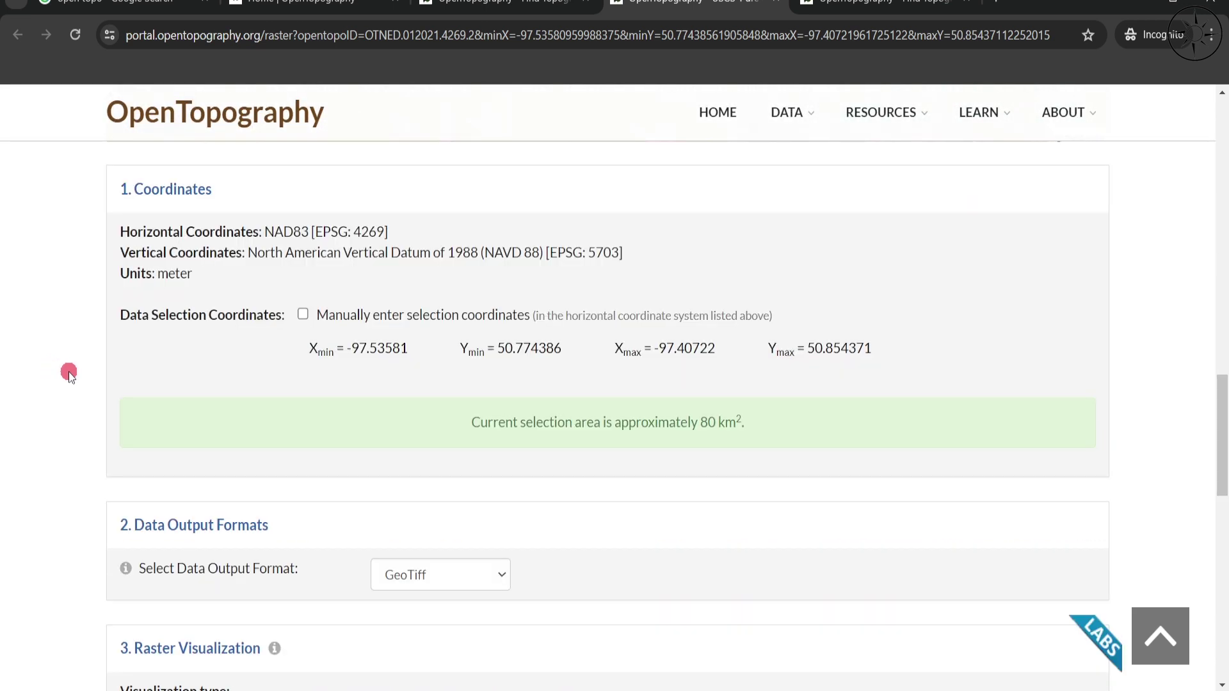
{"action": "scroll", "coordinate": [38, 407], "scroll_direction": "down", "scroll_amount": 3}
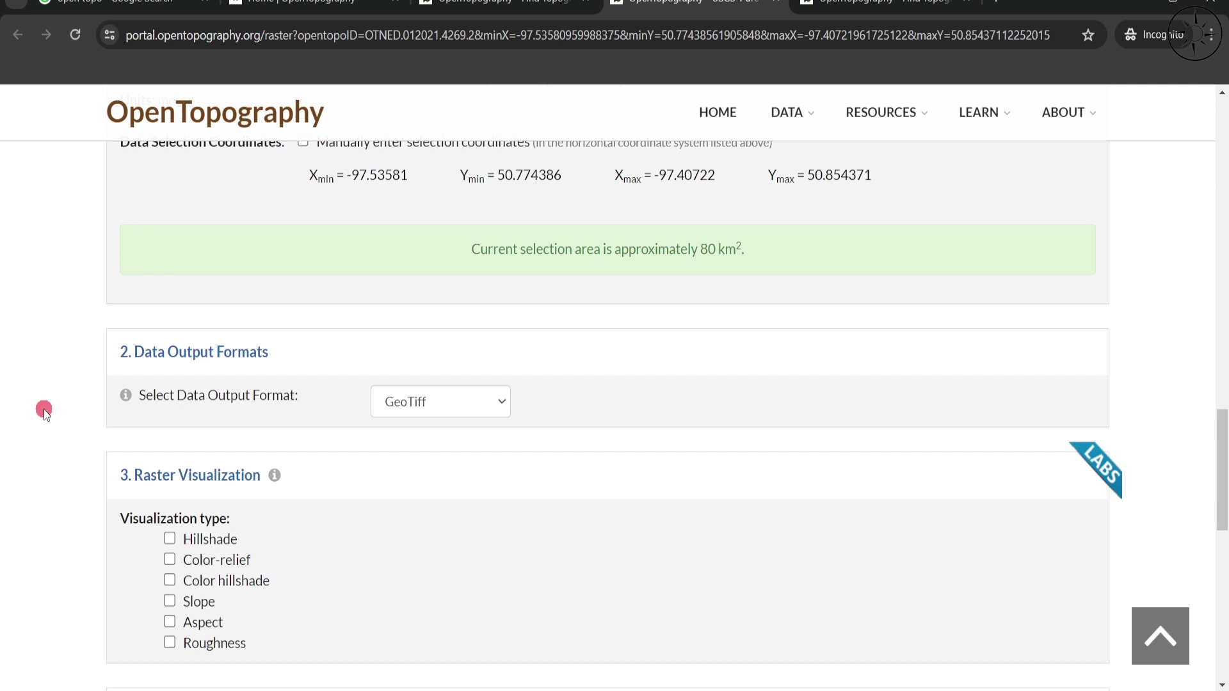
{"action": "scroll", "coordinate": [44, 409], "scroll_direction": "down", "scroll_amount": 1}
{"action": "left_click", "coordinate": [445, 328]}
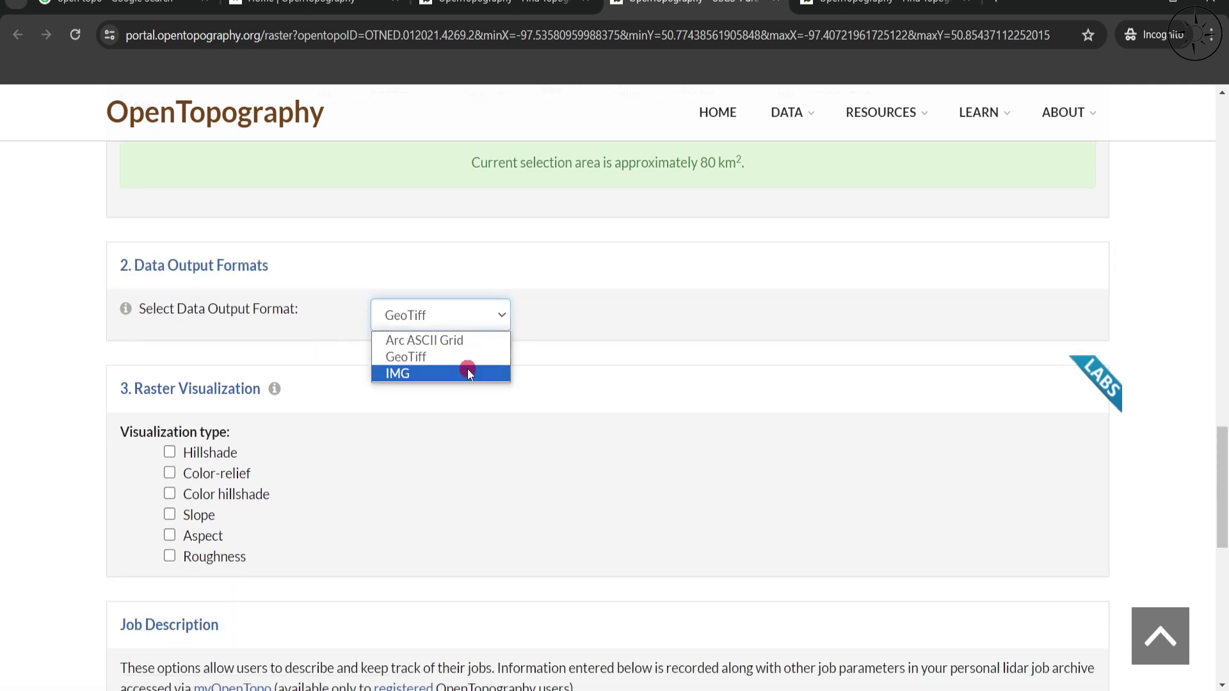
{"action": "left_click", "coordinate": [455, 358]}
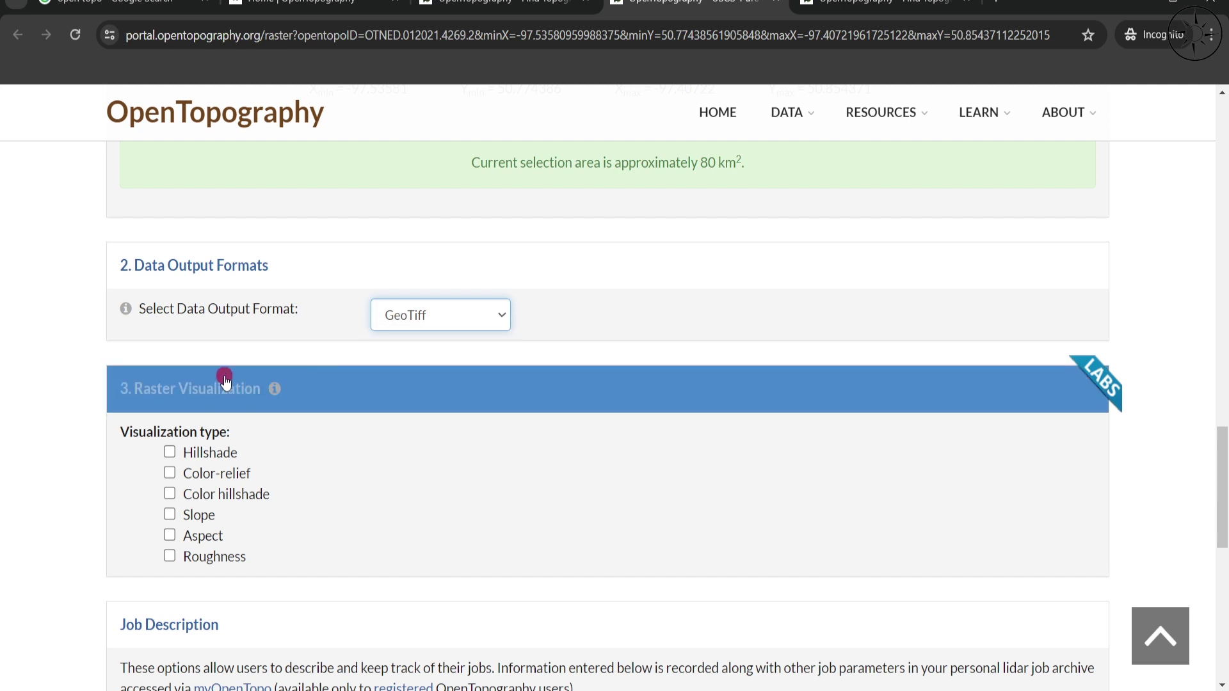
{"action": "scroll", "coordinate": [43, 374], "scroll_direction": "down", "scroll_amount": 1}
{"action": "scroll", "coordinate": [43, 375], "scroll_direction": "down", "scroll_amount": 1}
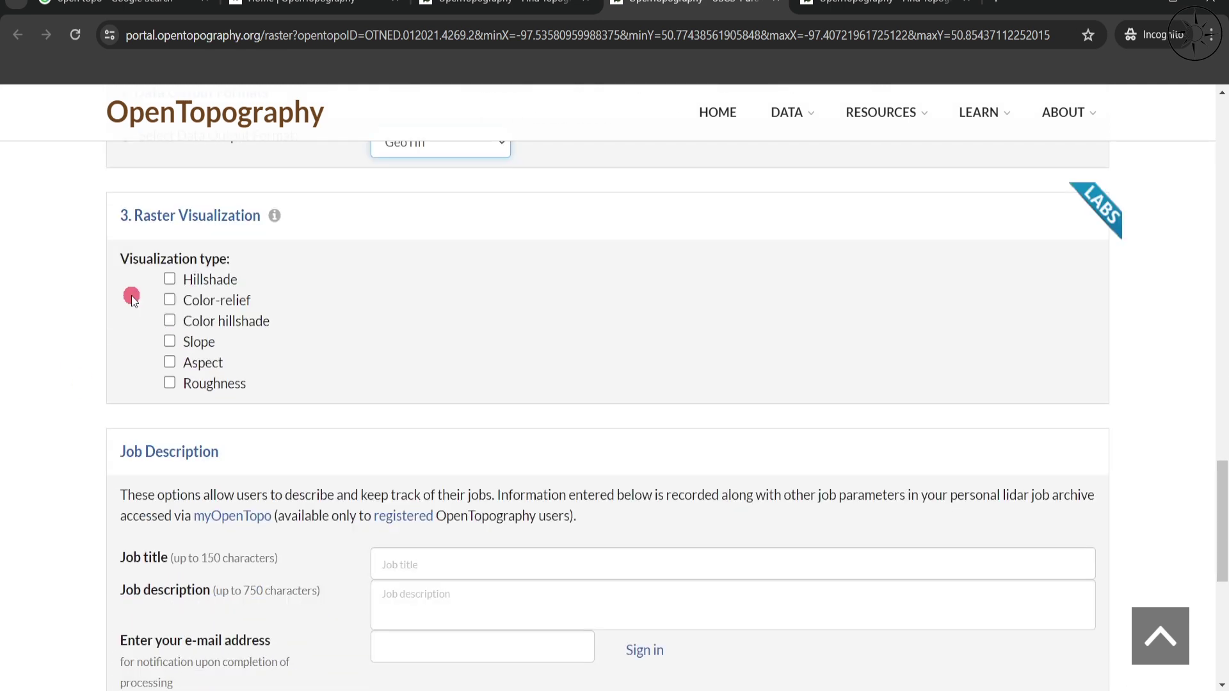
Tick the Hillshade and Color-relief visualizations, keeping the Terrain colour map
{"action": "left_click", "coordinate": [169, 279]}
{"action": "left_click", "coordinate": [169, 300]}
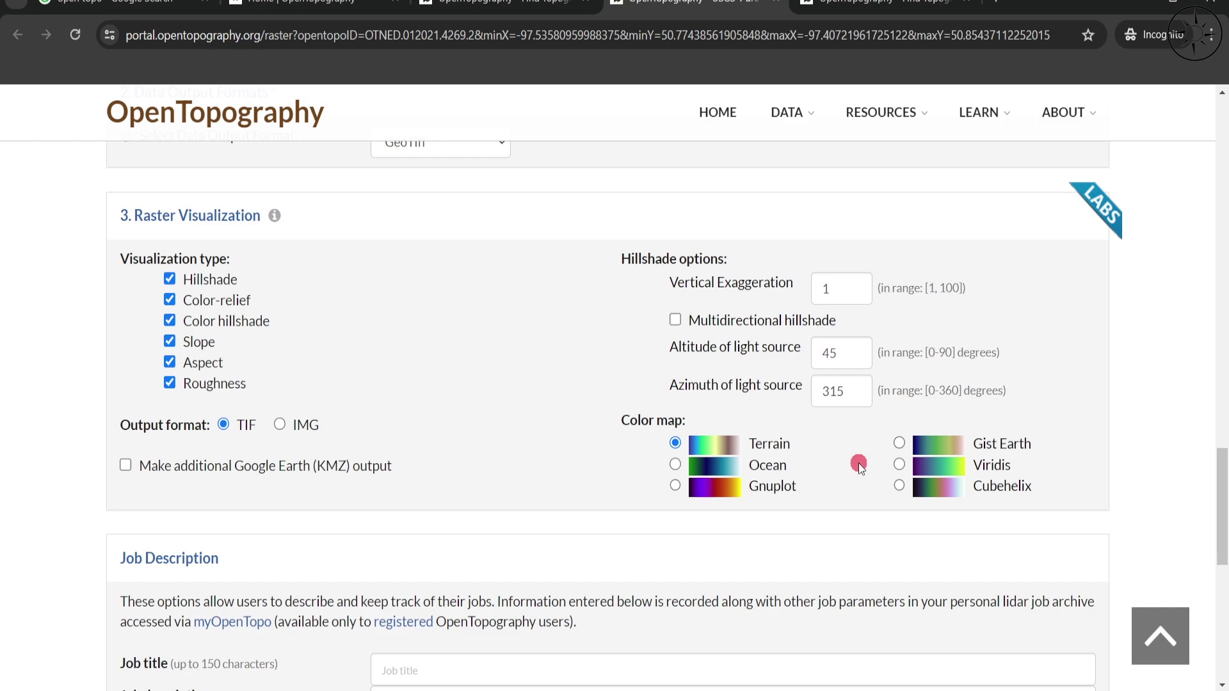
{"action": "scroll", "coordinate": [44, 408], "scroll_direction": "down", "scroll_amount": 5}
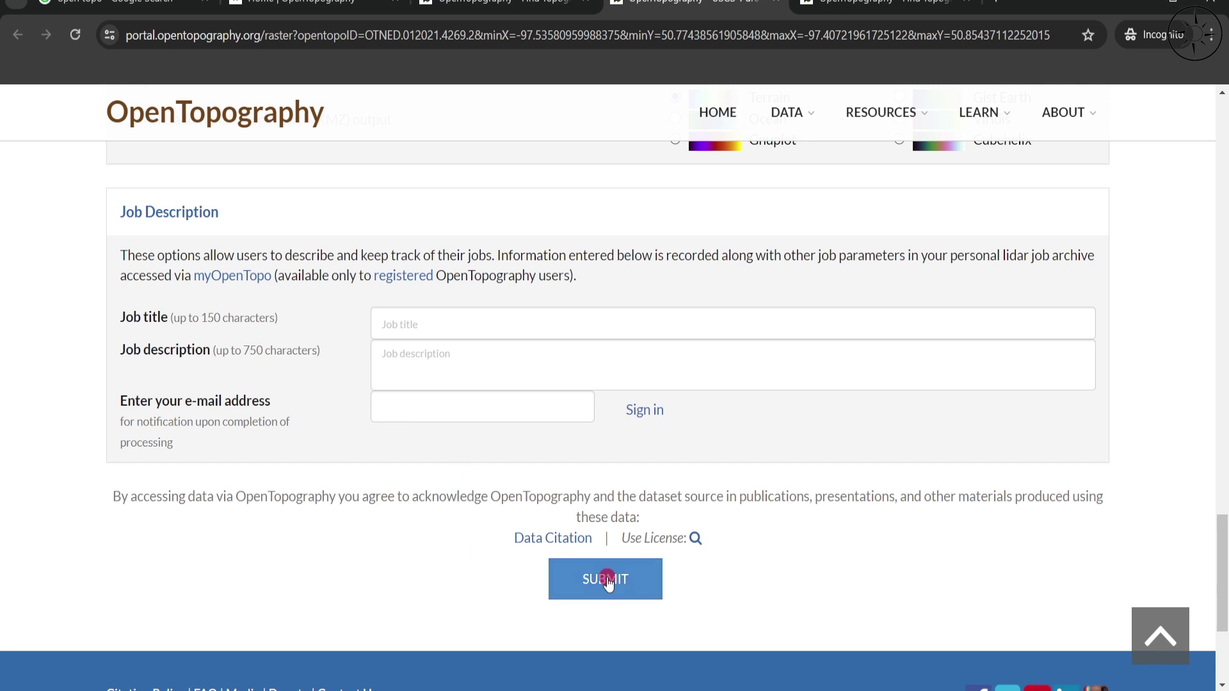
Submit the raster job and review the Raster Job Results
{"action": "left_click", "coordinate": [606, 579]}
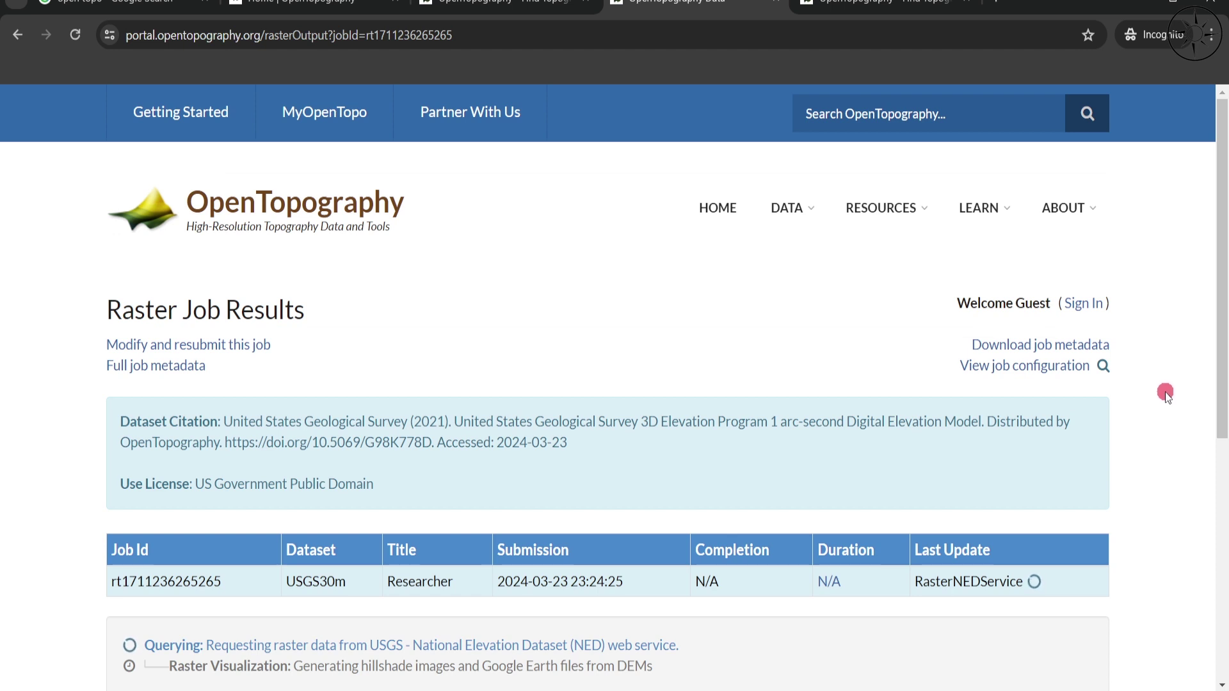
{"action": "scroll", "coordinate": [1165, 392], "scroll_direction": "down", "scroll_amount": 3}
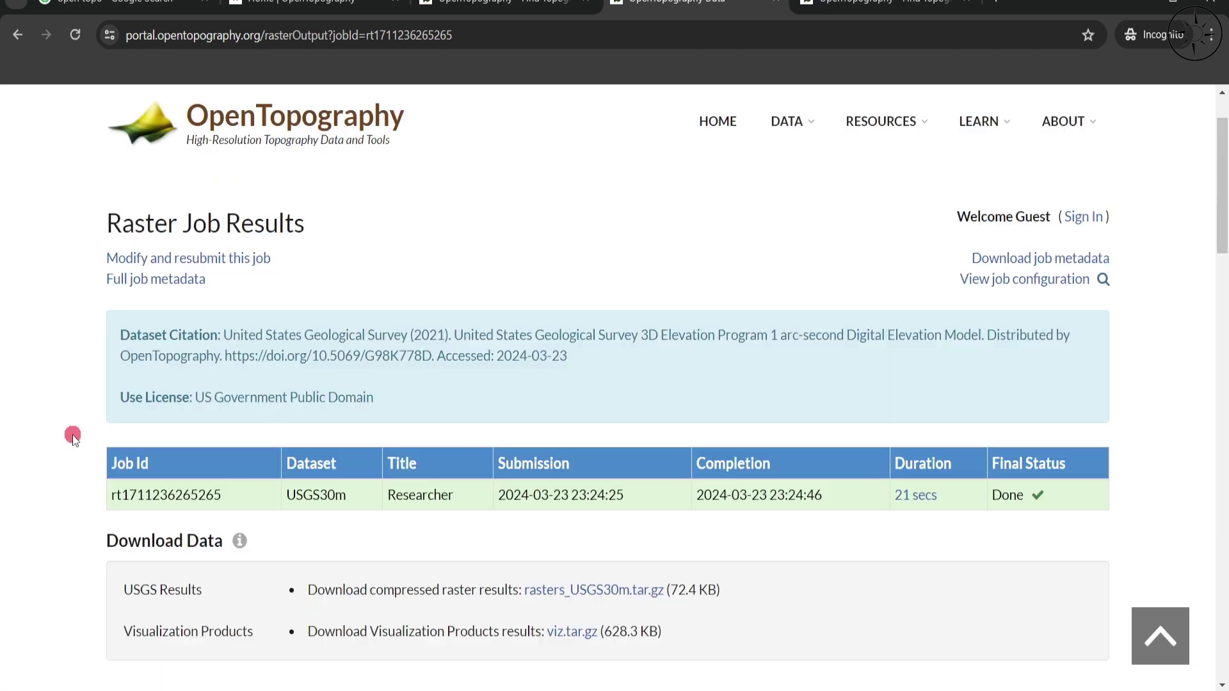
{"action": "scroll", "coordinate": [75, 433], "scroll_direction": "down", "scroll_amount": 8}
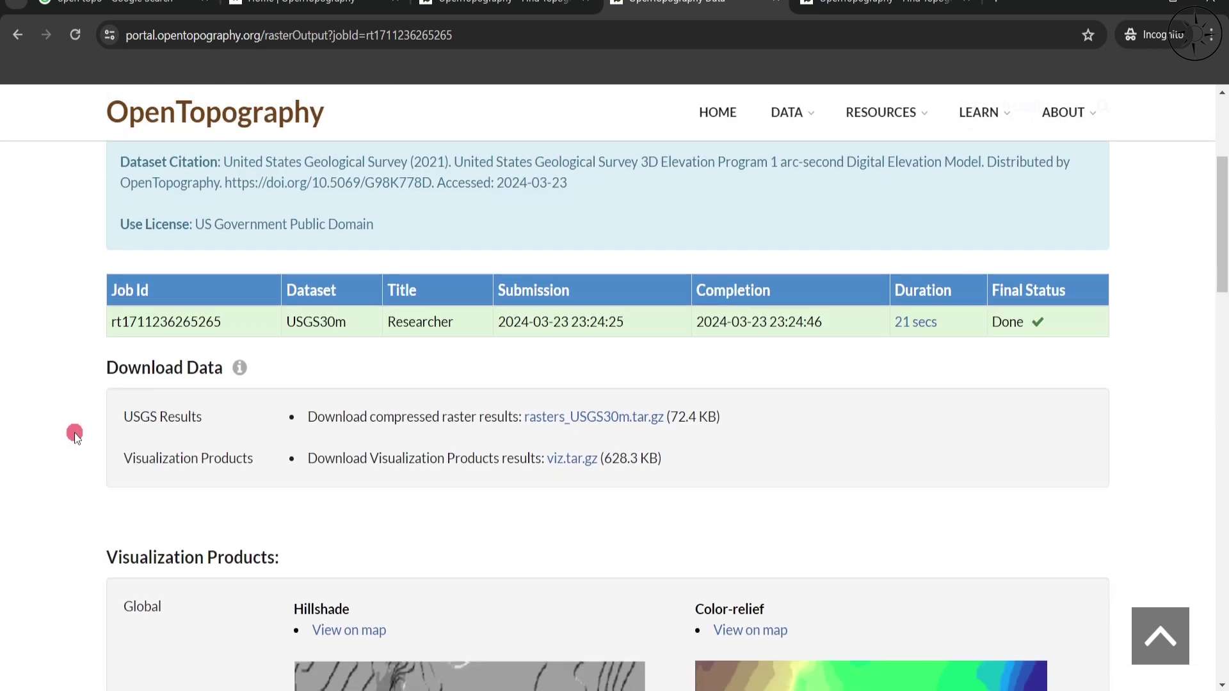
{"action": "scroll", "coordinate": [67, 424], "scroll_direction": "down", "scroll_amount": 7}
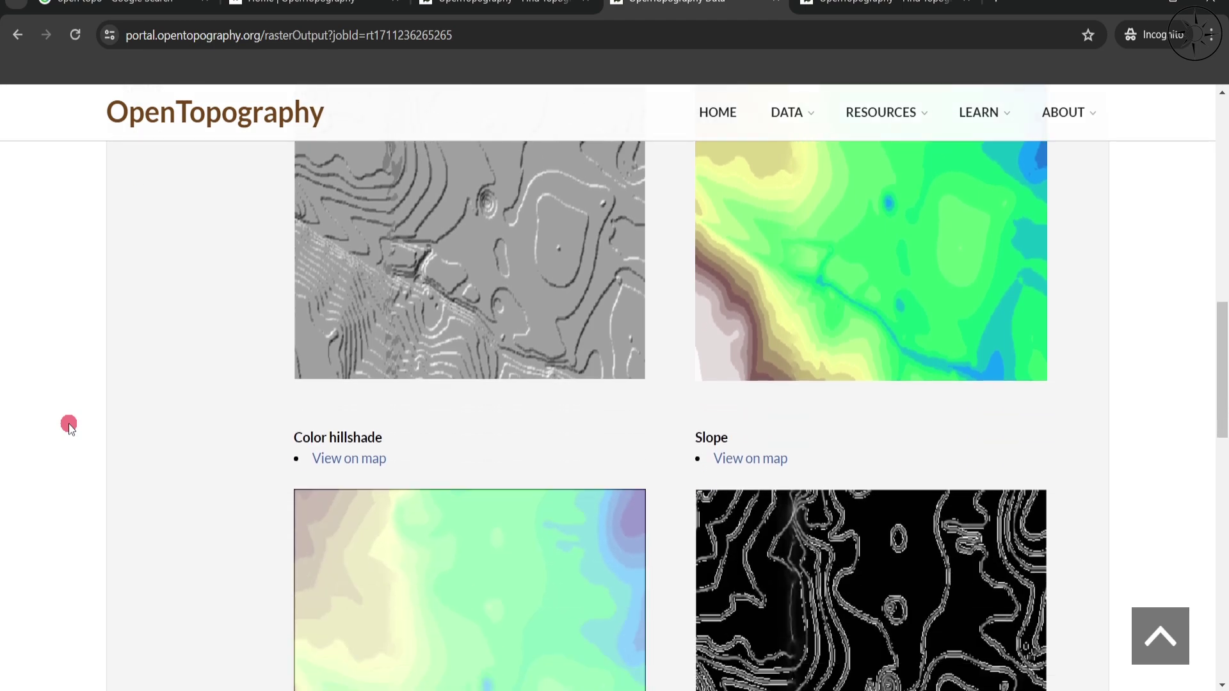
{"action": "scroll", "coordinate": [67, 423], "scroll_direction": "down", "scroll_amount": 15}
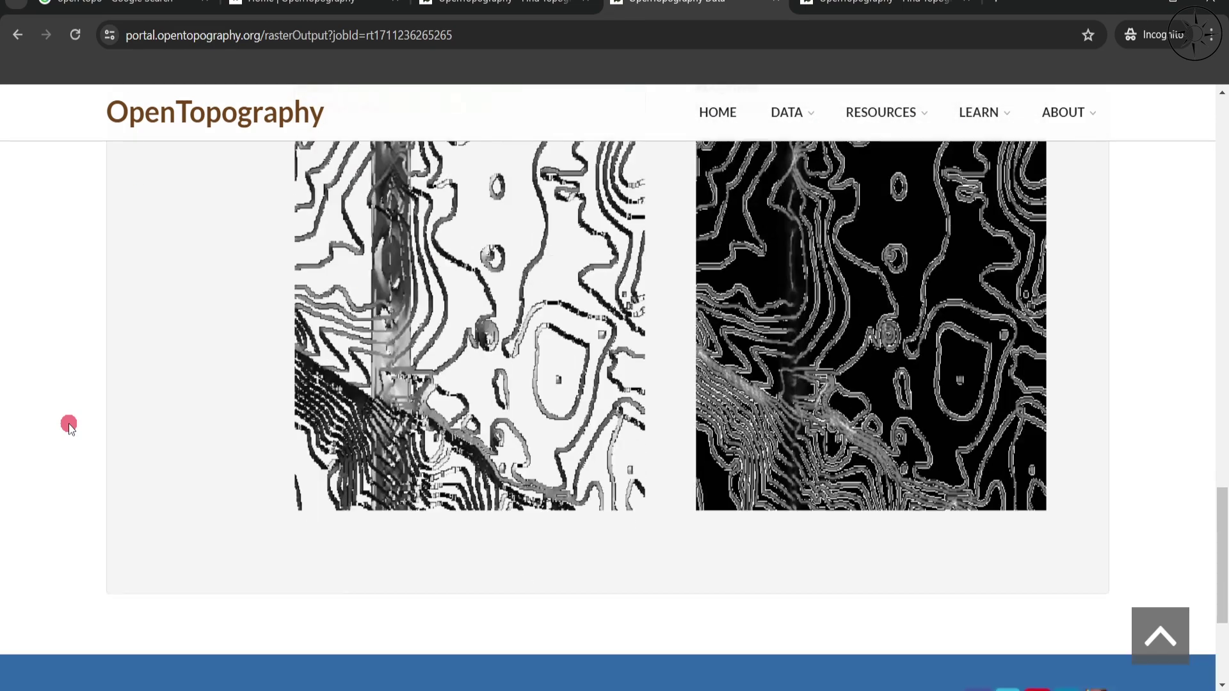
{"action": "scroll", "coordinate": [68, 424], "scroll_direction": "up", "scroll_amount": 20}
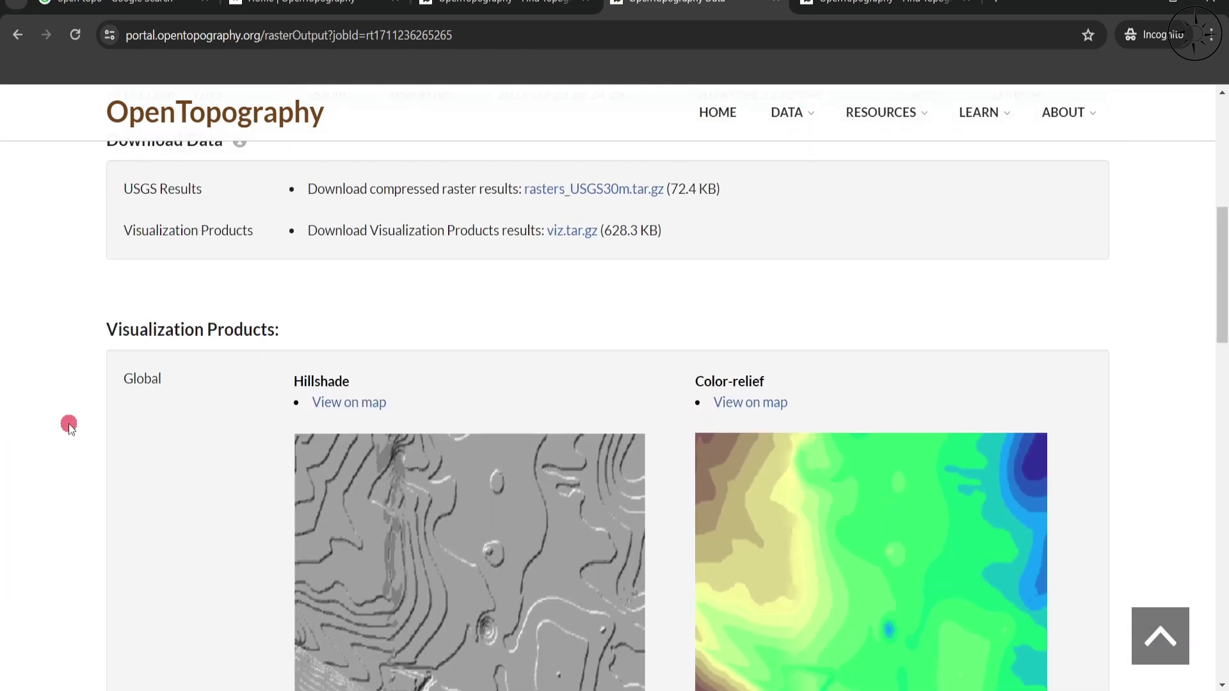
{"action": "scroll", "coordinate": [68, 423], "scroll_direction": "up", "scroll_amount": 1}
Download rasters_USGS30m.tar.gz and save it into the Desktop open_topo folder
{"action": "scroll", "coordinate": [68, 424], "scroll_direction": "down", "scroll_amount": 1}
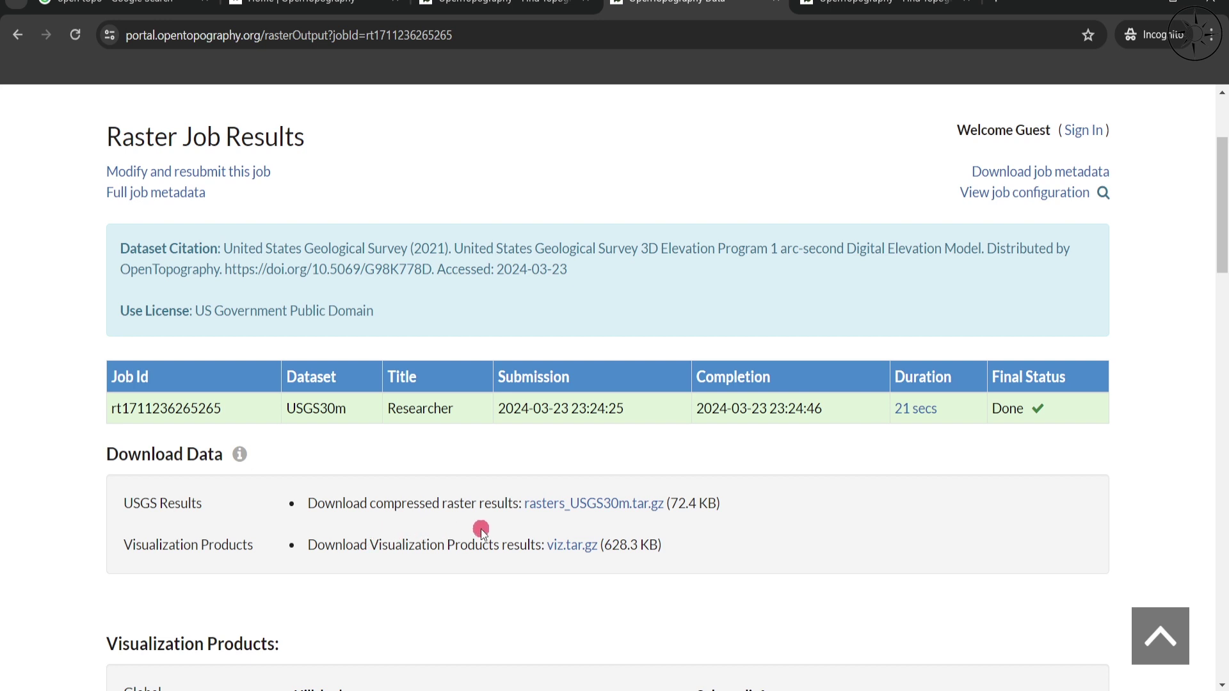
{"action": "left_click", "coordinate": [632, 506]}
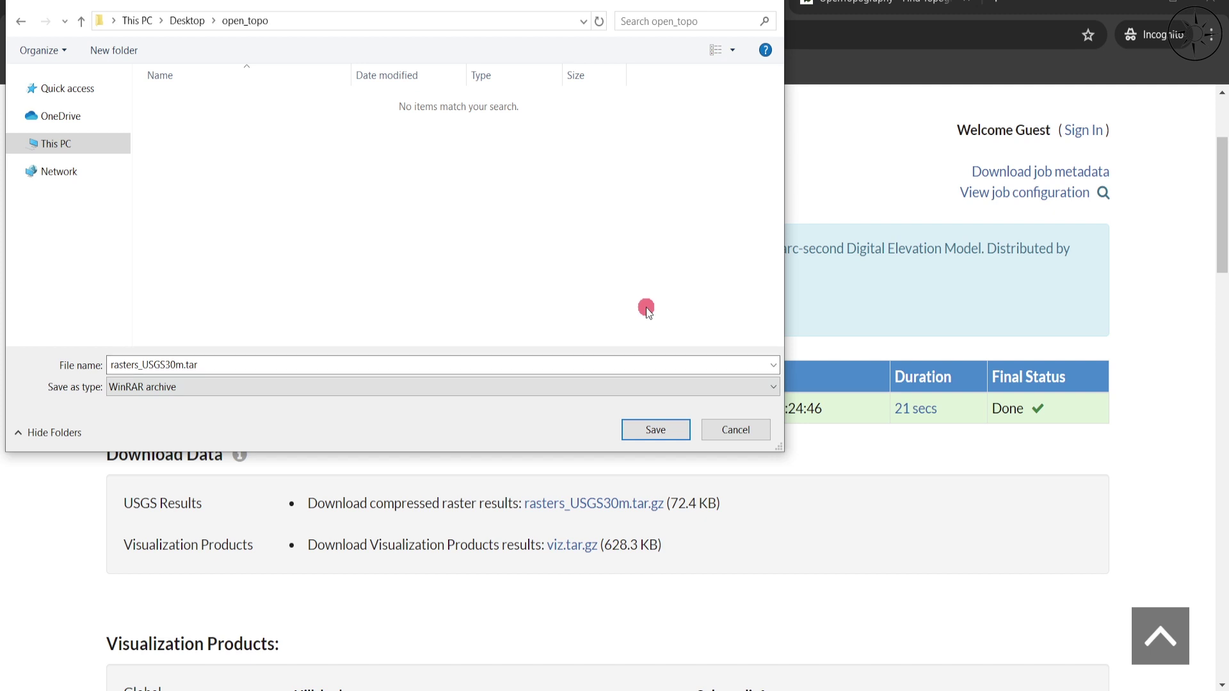
{"action": "left_click", "coordinate": [655, 430]}
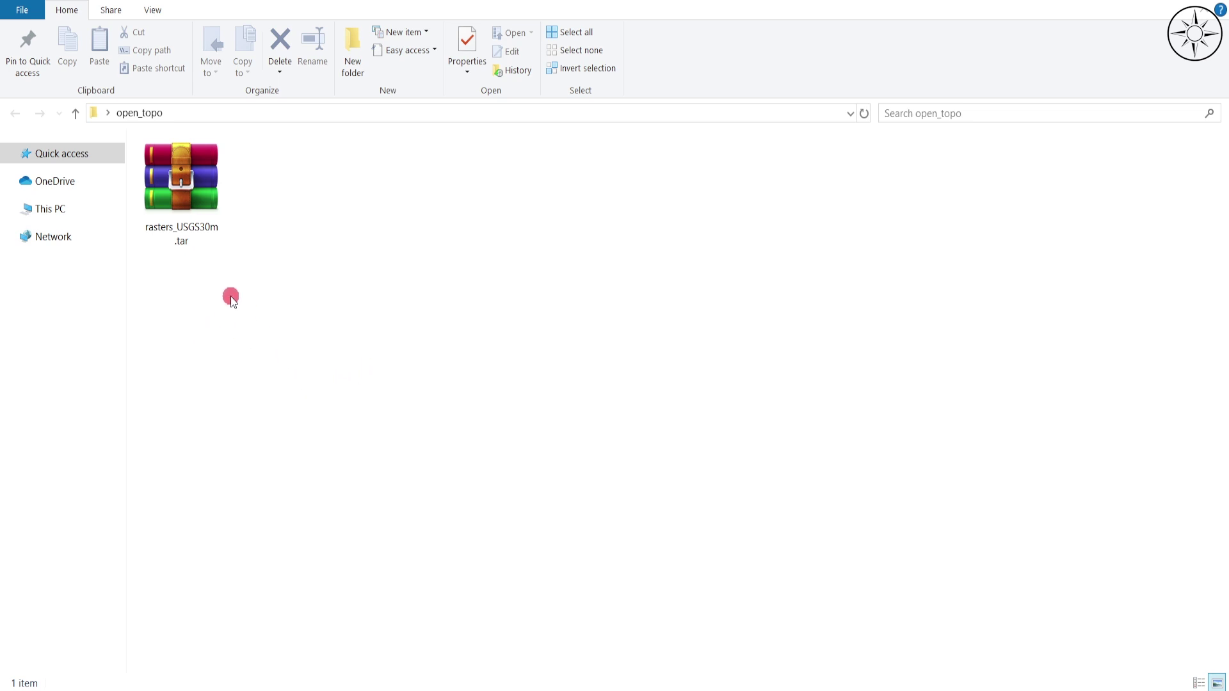
Extract rasters_USGS30m.tar into the open_topo folder with Extract Here
{"action": "left_click", "coordinate": [196, 238]}
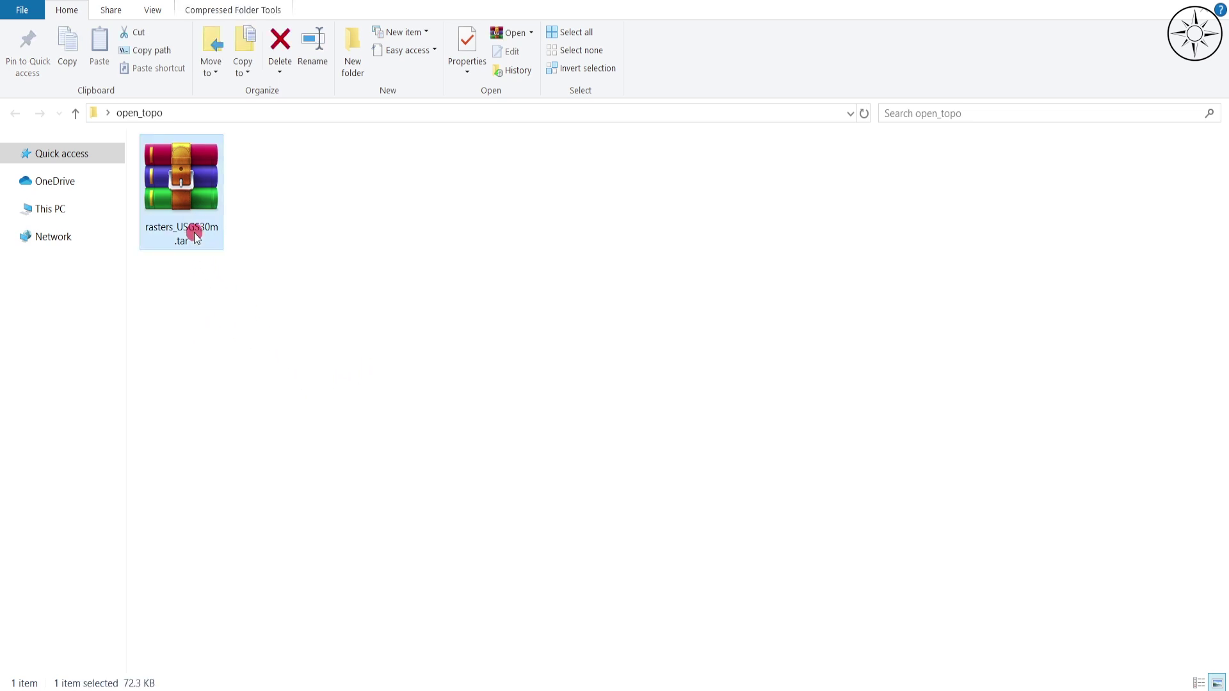
{"action": "right_click", "coordinate": [195, 236]}
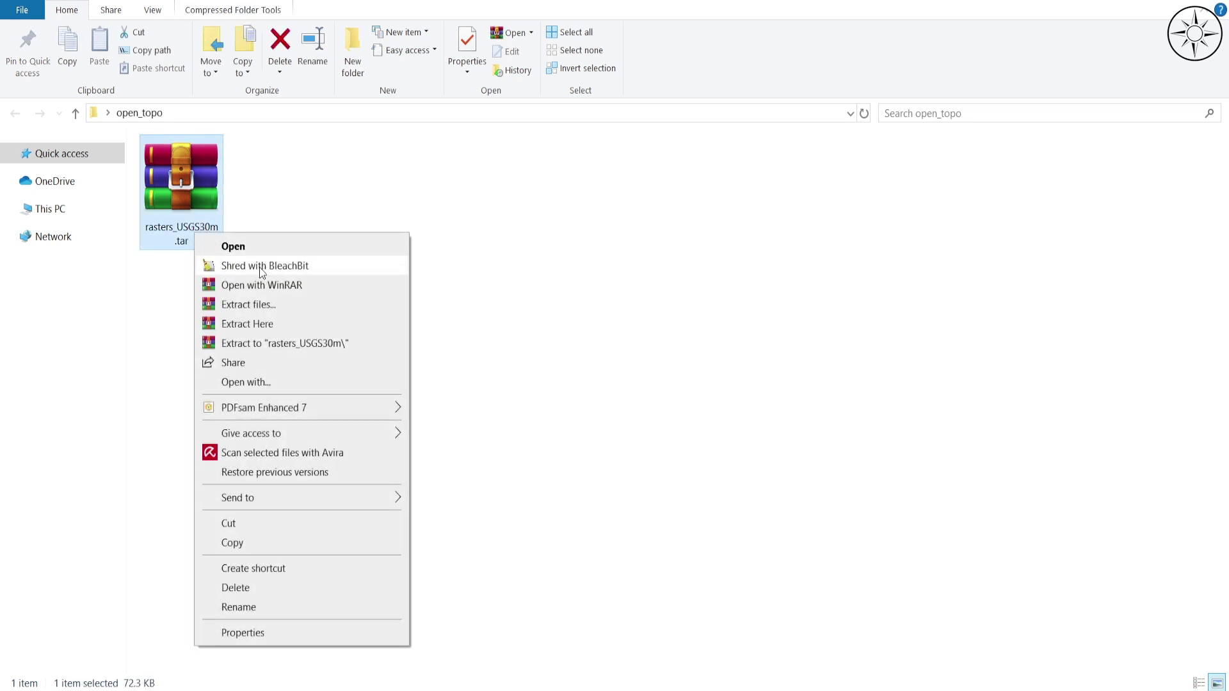
{"action": "left_click", "coordinate": [297, 323]}
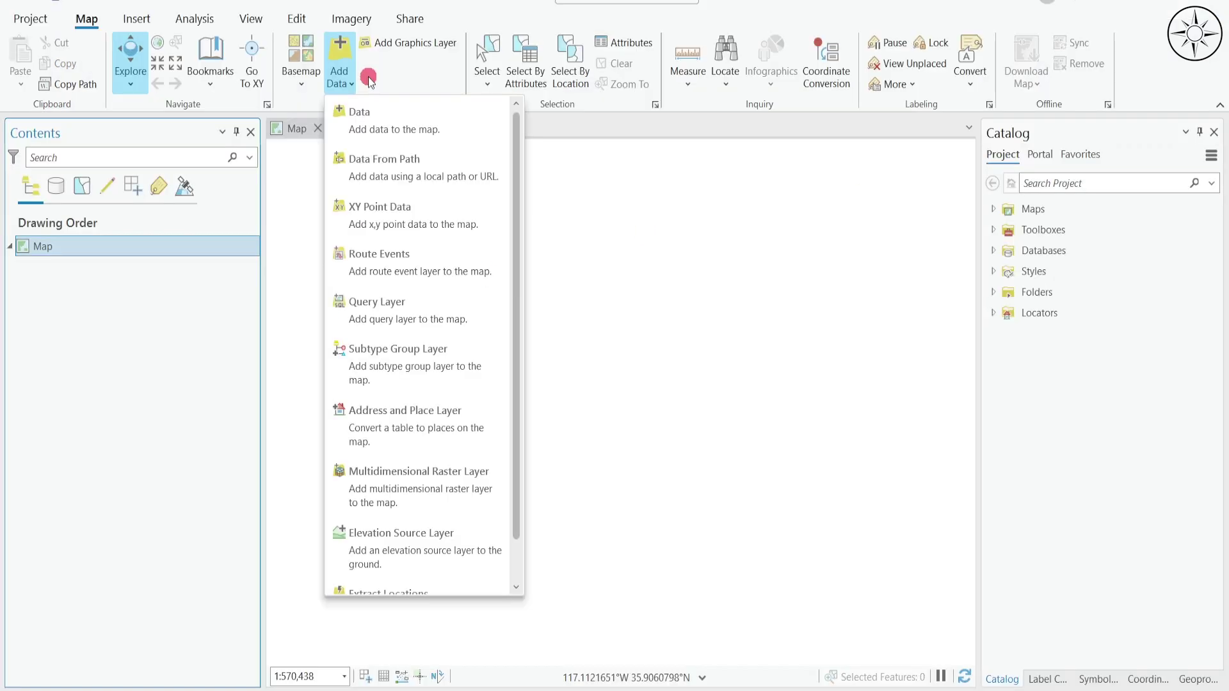
Add output_USGS30m.tif to the map and calculate its statistics
{"action": "left_click", "coordinate": [340, 73]}
{"action": "left_click", "coordinate": [389, 117]}
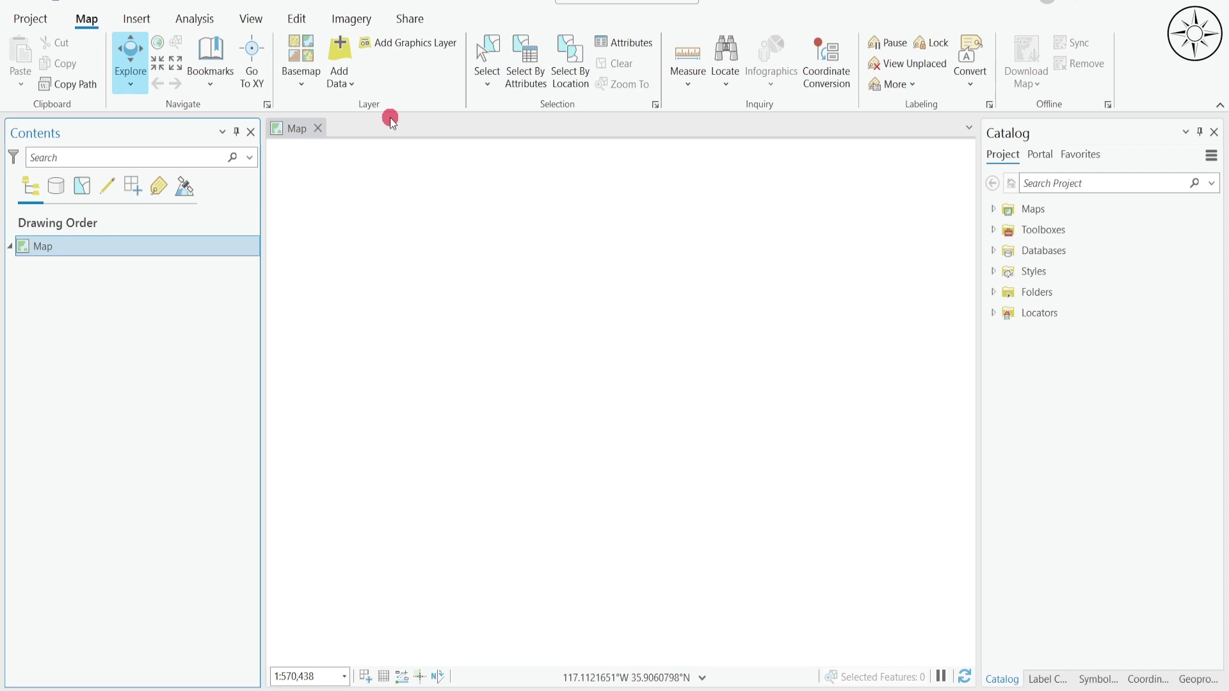
{"action": "left_click", "coordinate": [625, 256]}
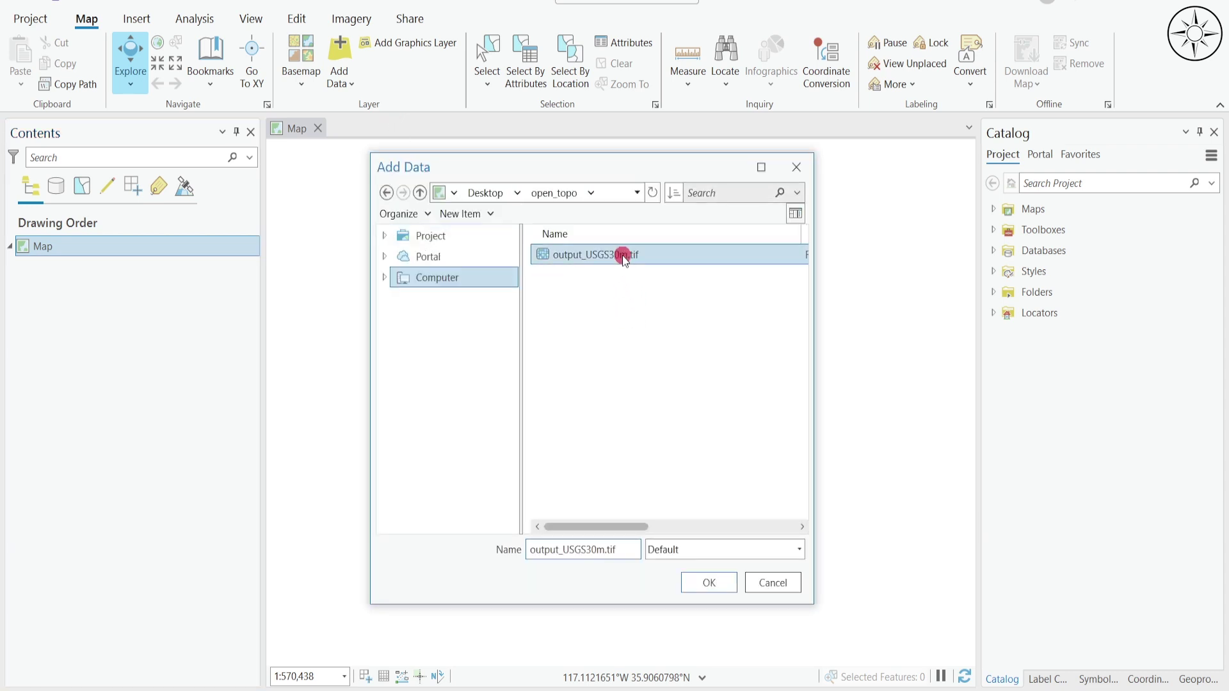
{"action": "left_click", "coordinate": [723, 589]}
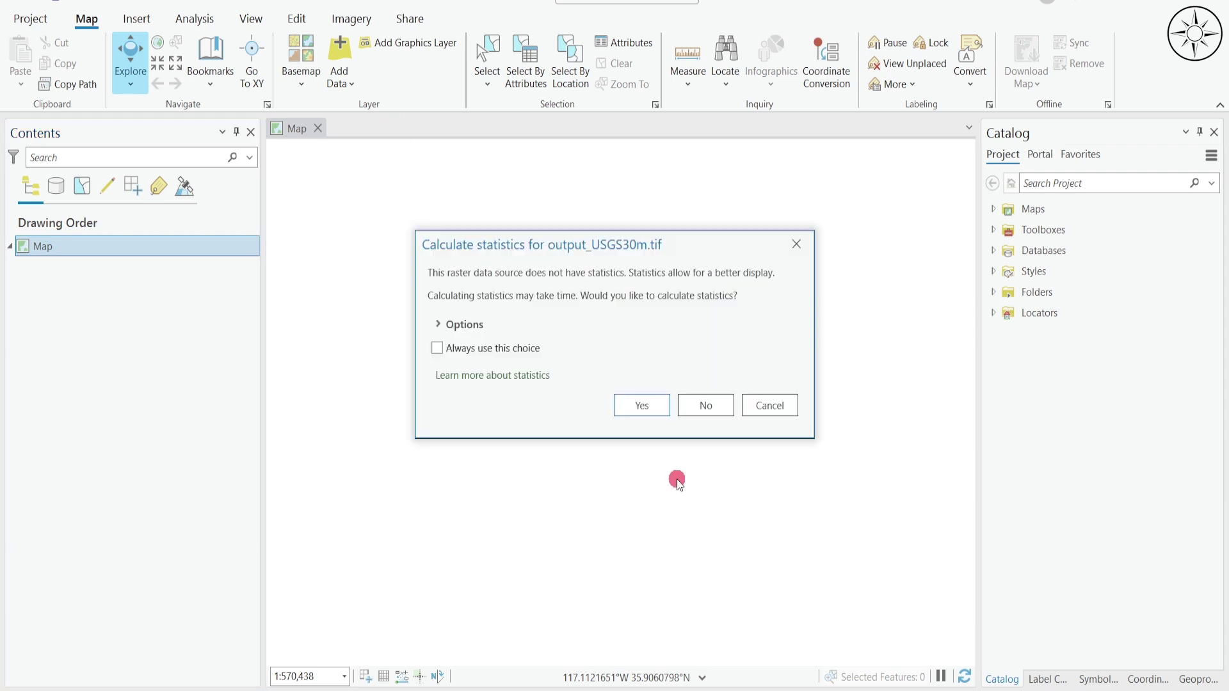
{"action": "left_click", "coordinate": [645, 409]}
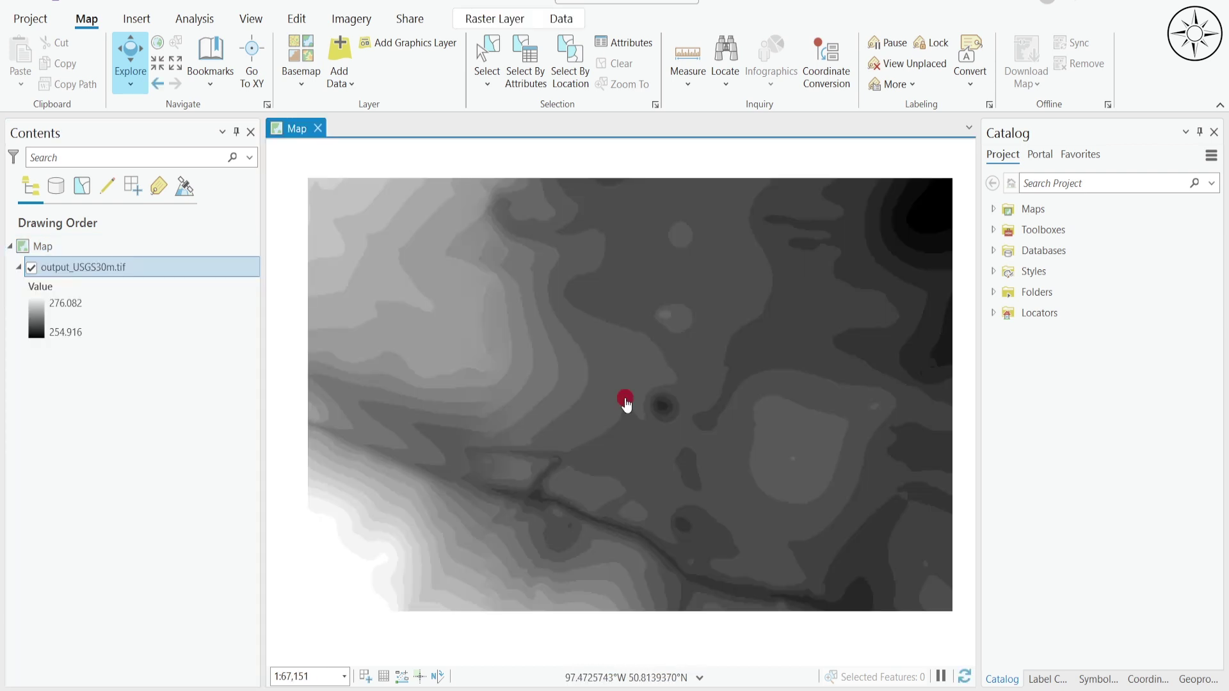
Give the layer a rainbow colour scheme in Symbology
{"action": "left_click", "coordinate": [121, 309]}
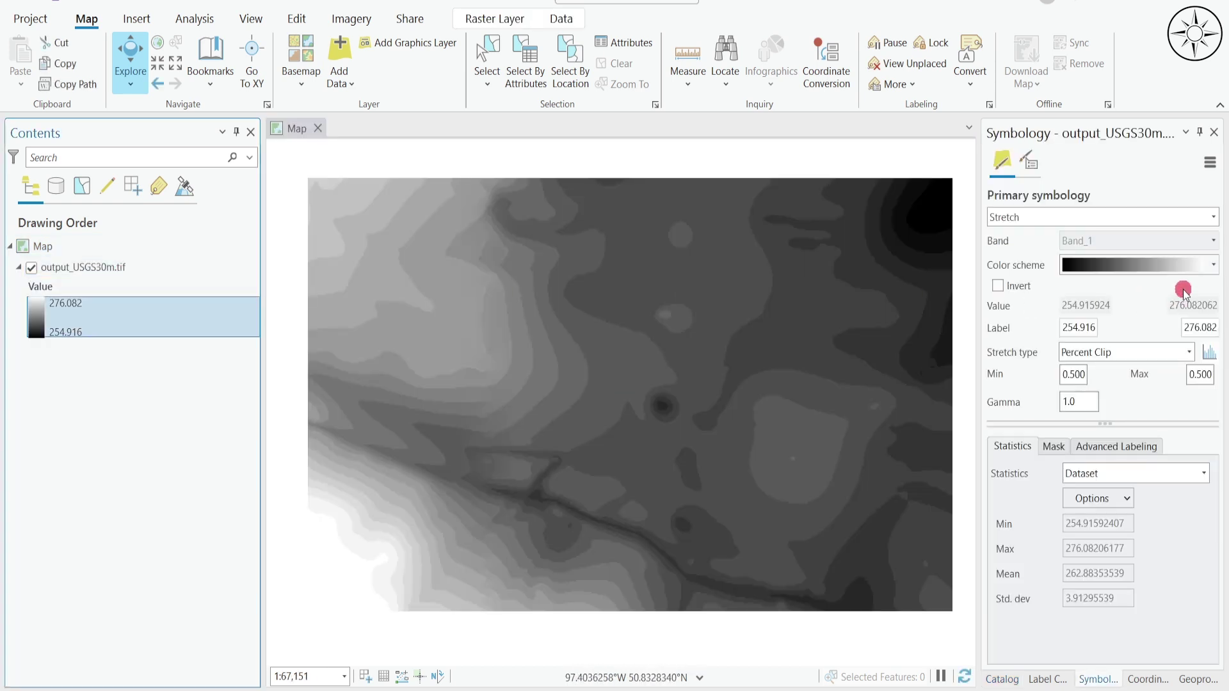
{"action": "left_click", "coordinate": [1213, 265]}
{"action": "left_click", "coordinate": [1173, 320]}
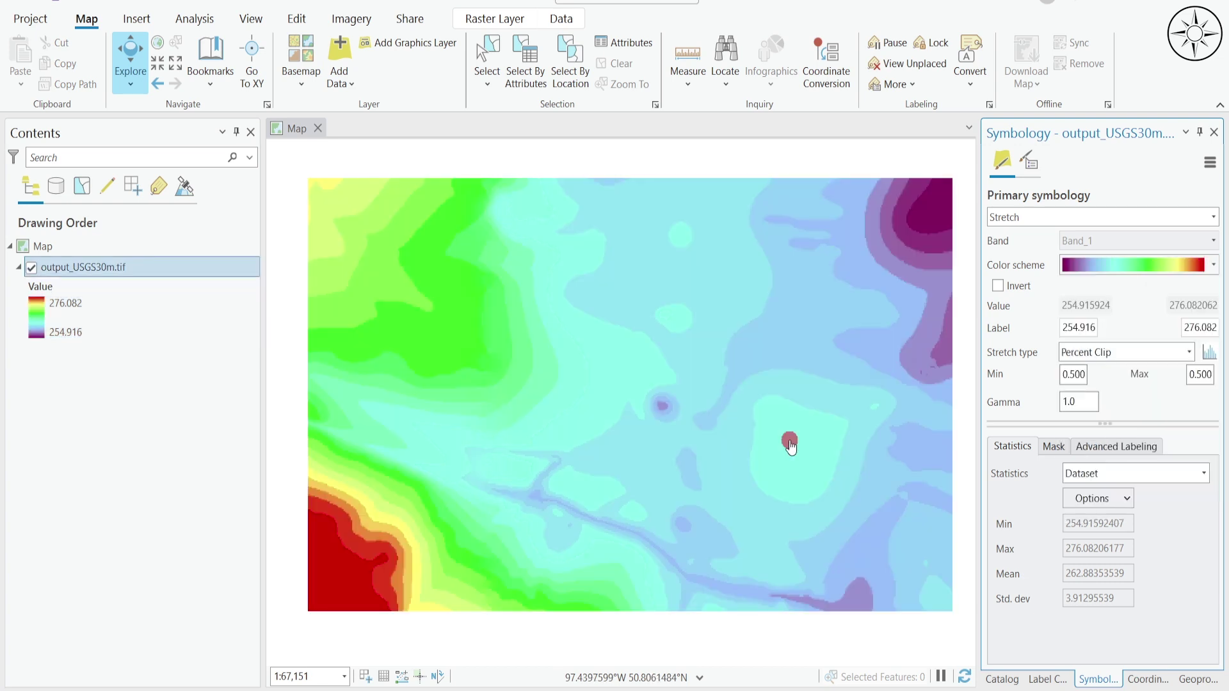